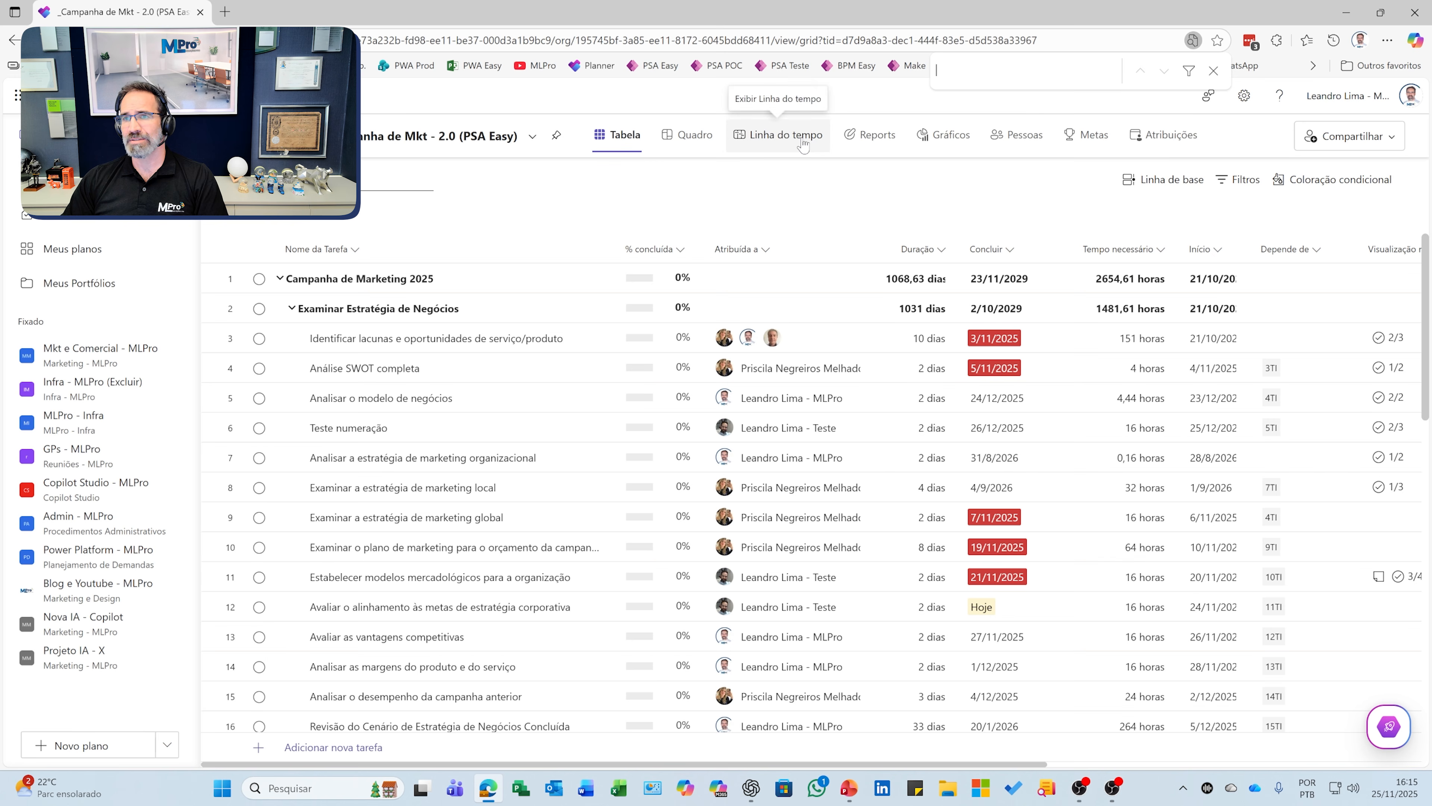
# Step: In the Metas view, ask the Project Manager agent to 'criar metas', generating four goals due 31/12/2025
pyautogui.click(1099, 141)
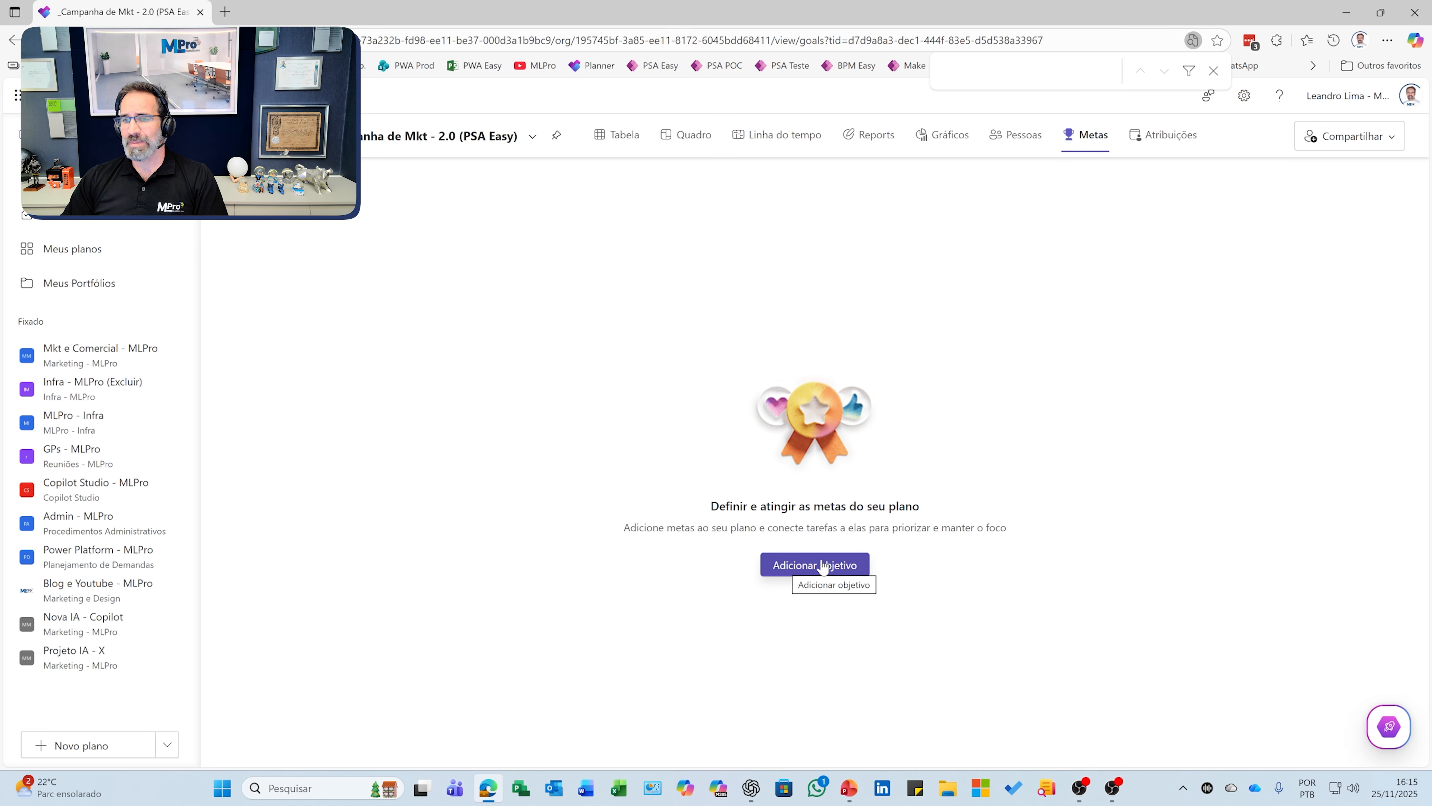
pyautogui.click(1388, 726)
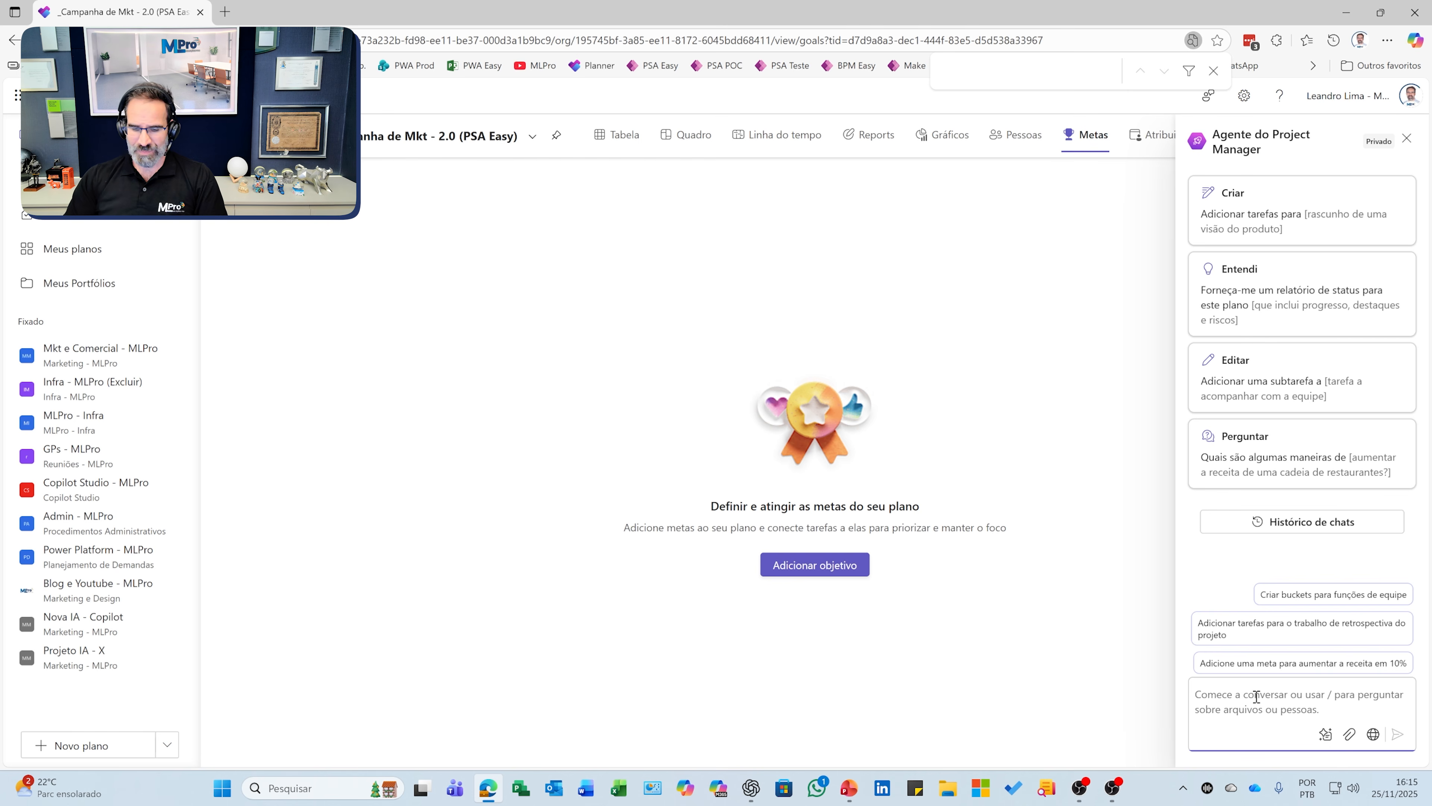
pyautogui.write('criar metas')
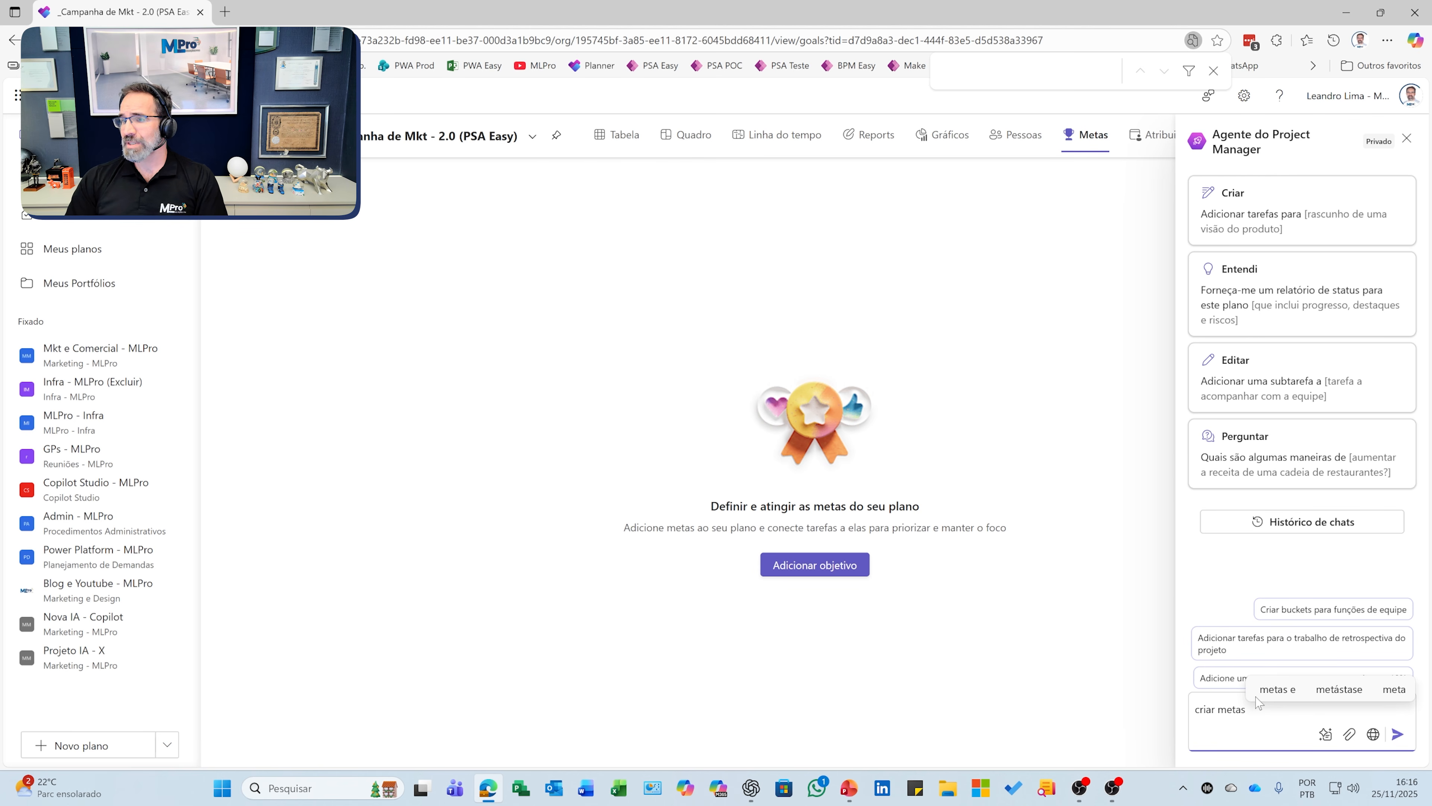
pyautogui.press('Return')
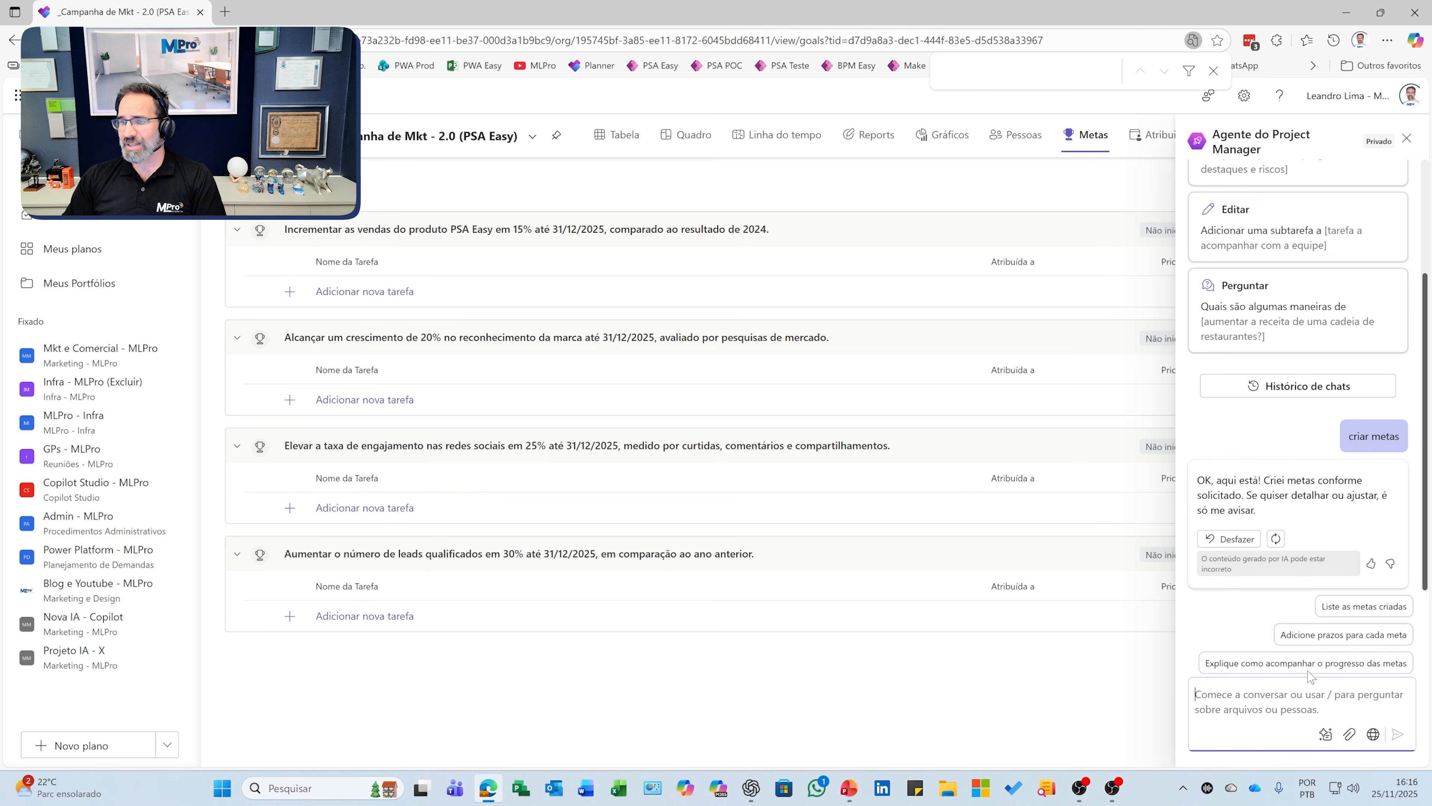
pyautogui.click(1406, 138)
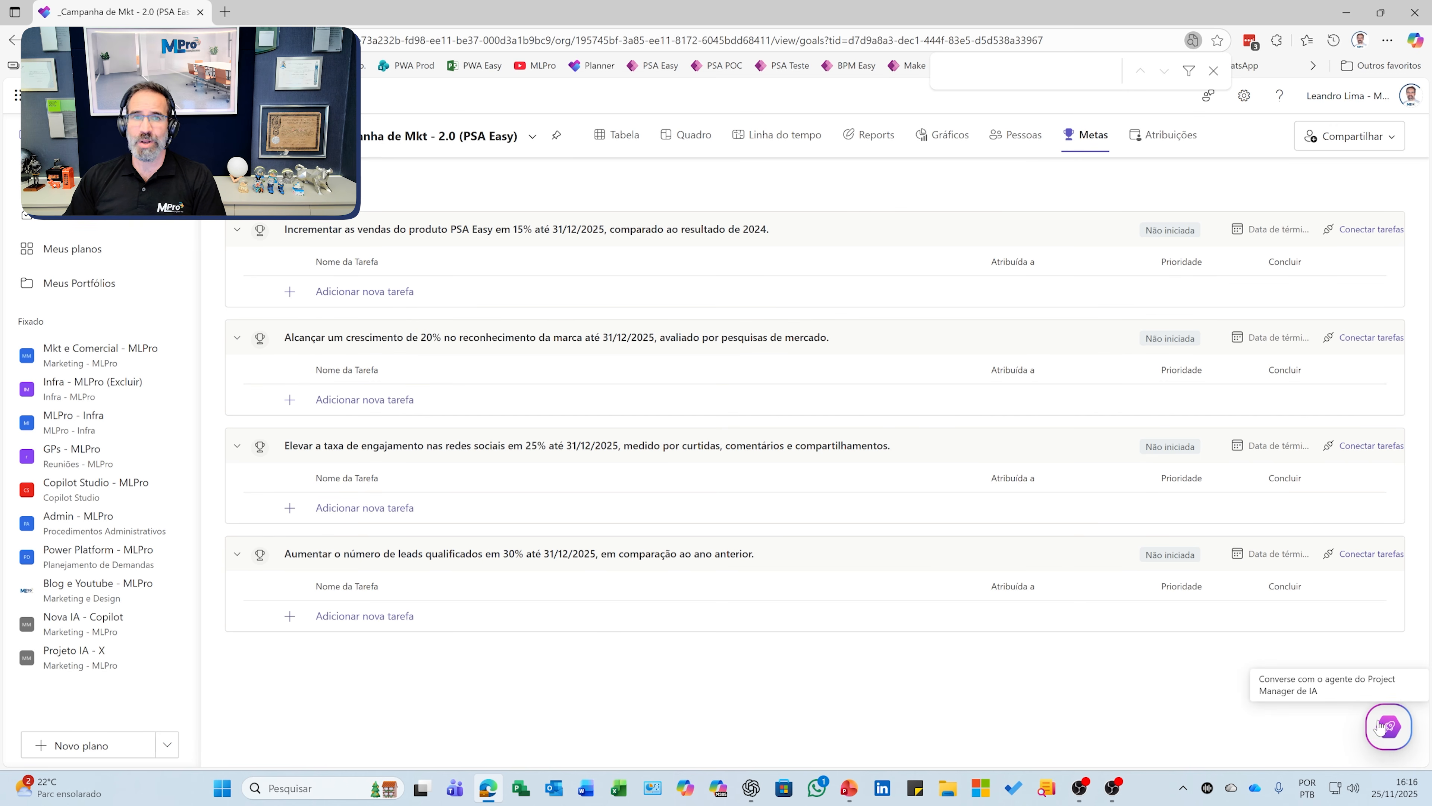
# Step: Add the task 'Medir o andamento desta meta (PSA Easy em 15%)' under the first goal
pyautogui.click(361, 294)
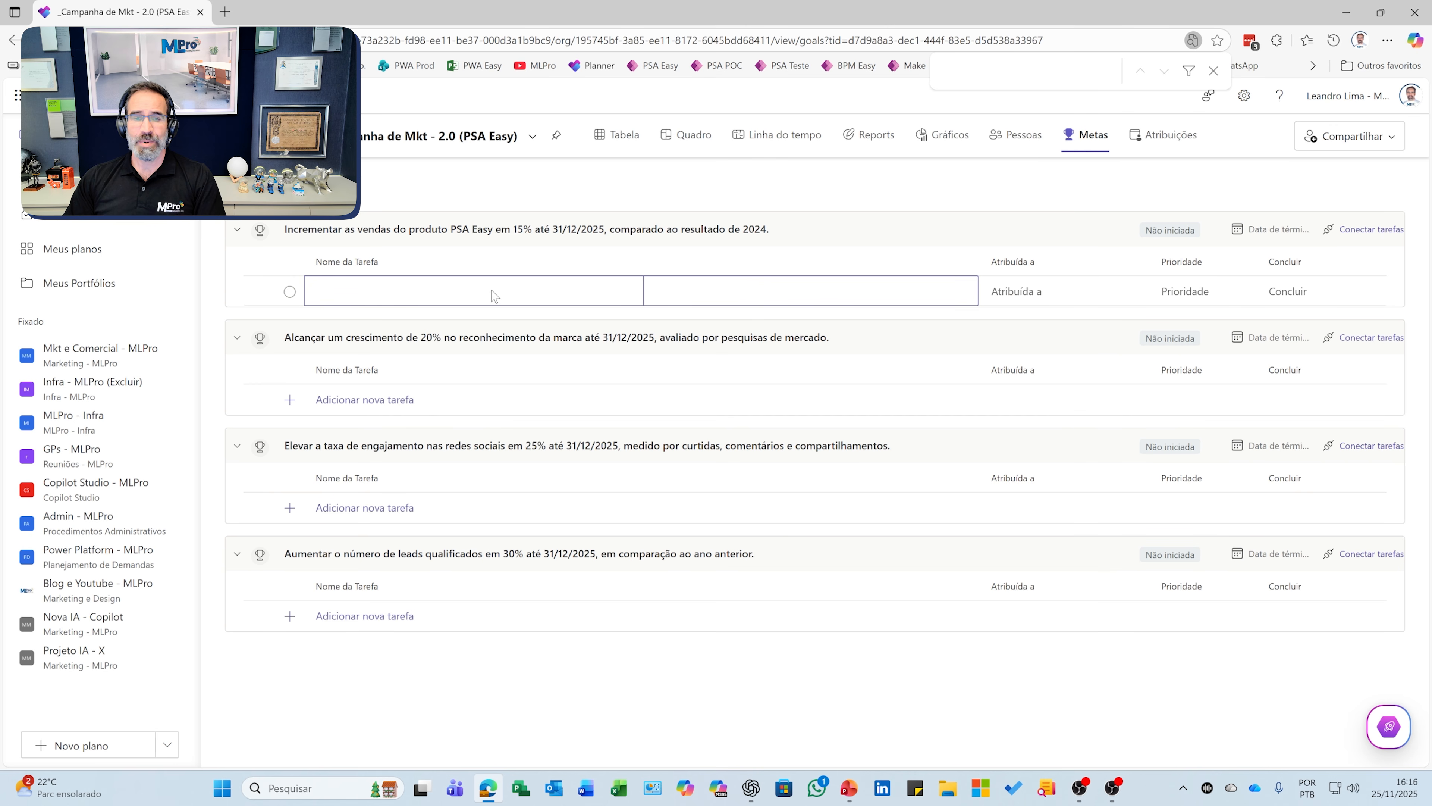
pyautogui.write('Me')
pyautogui.press('BackSpace')
pyautogui.press('BackSpace')
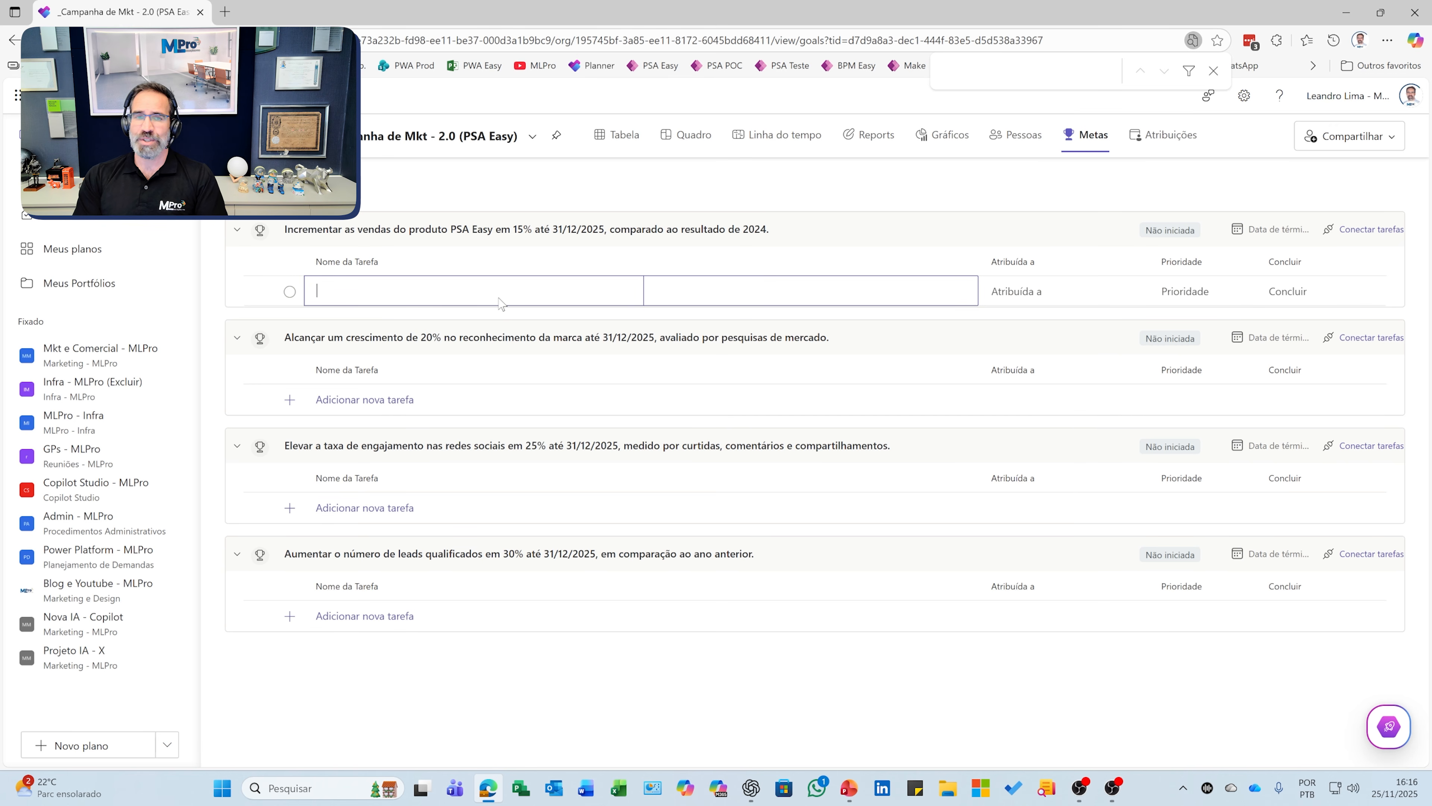
pyautogui.write('Medir o andamento d')
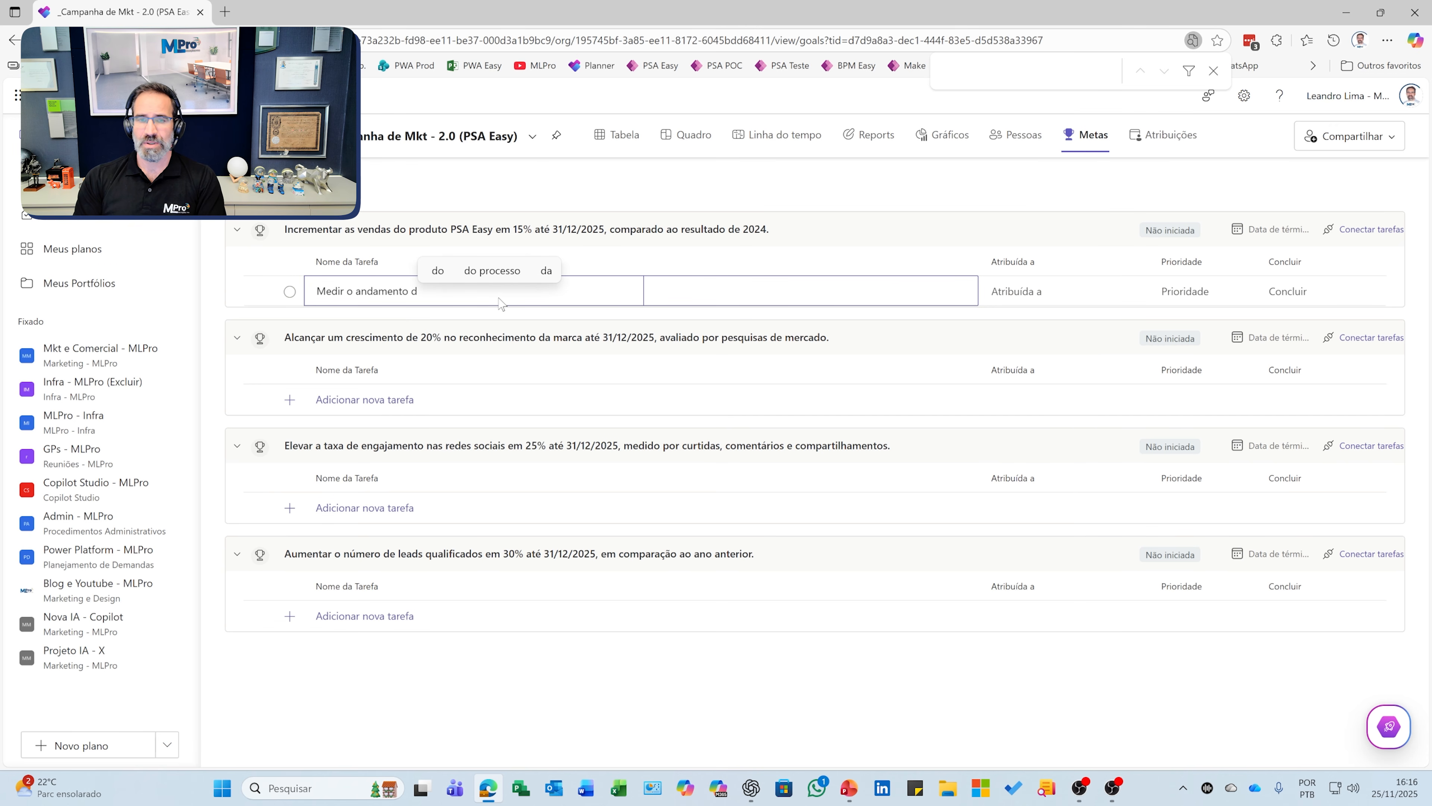
pyautogui.write('esta ')
pyautogui.write('mn')
pyautogui.write('ta')
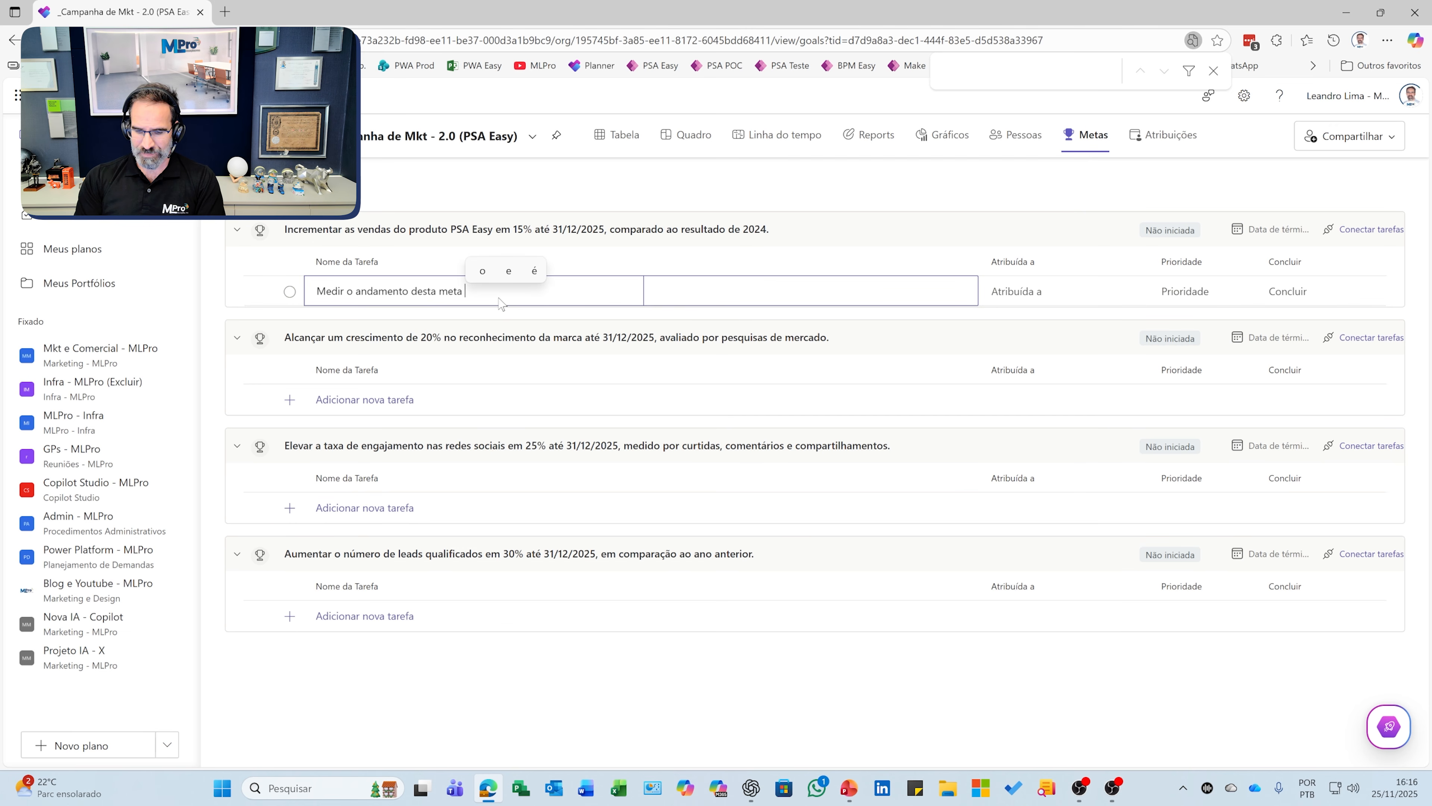
pyautogui.write(' PSA')
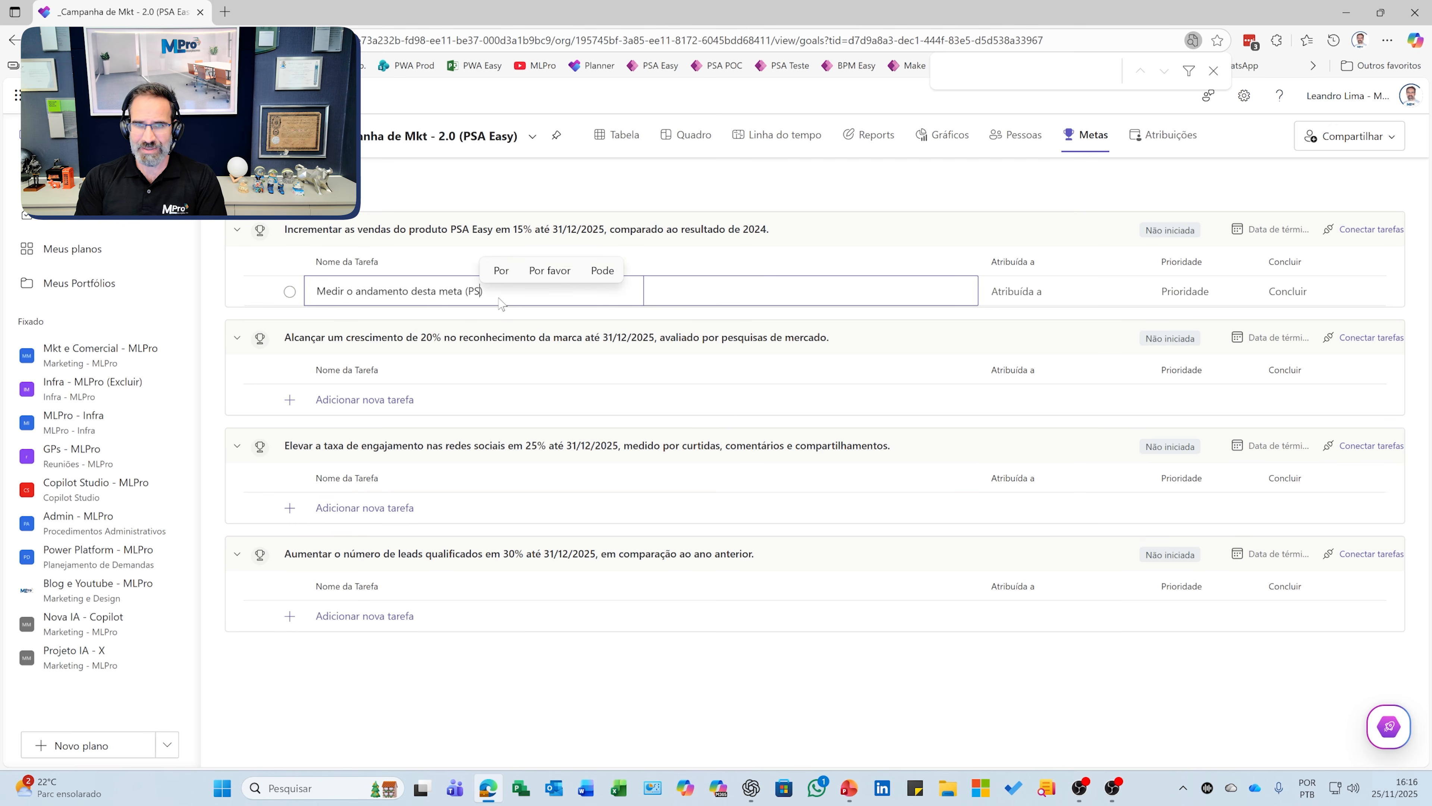
pyautogui.write(' Eas')
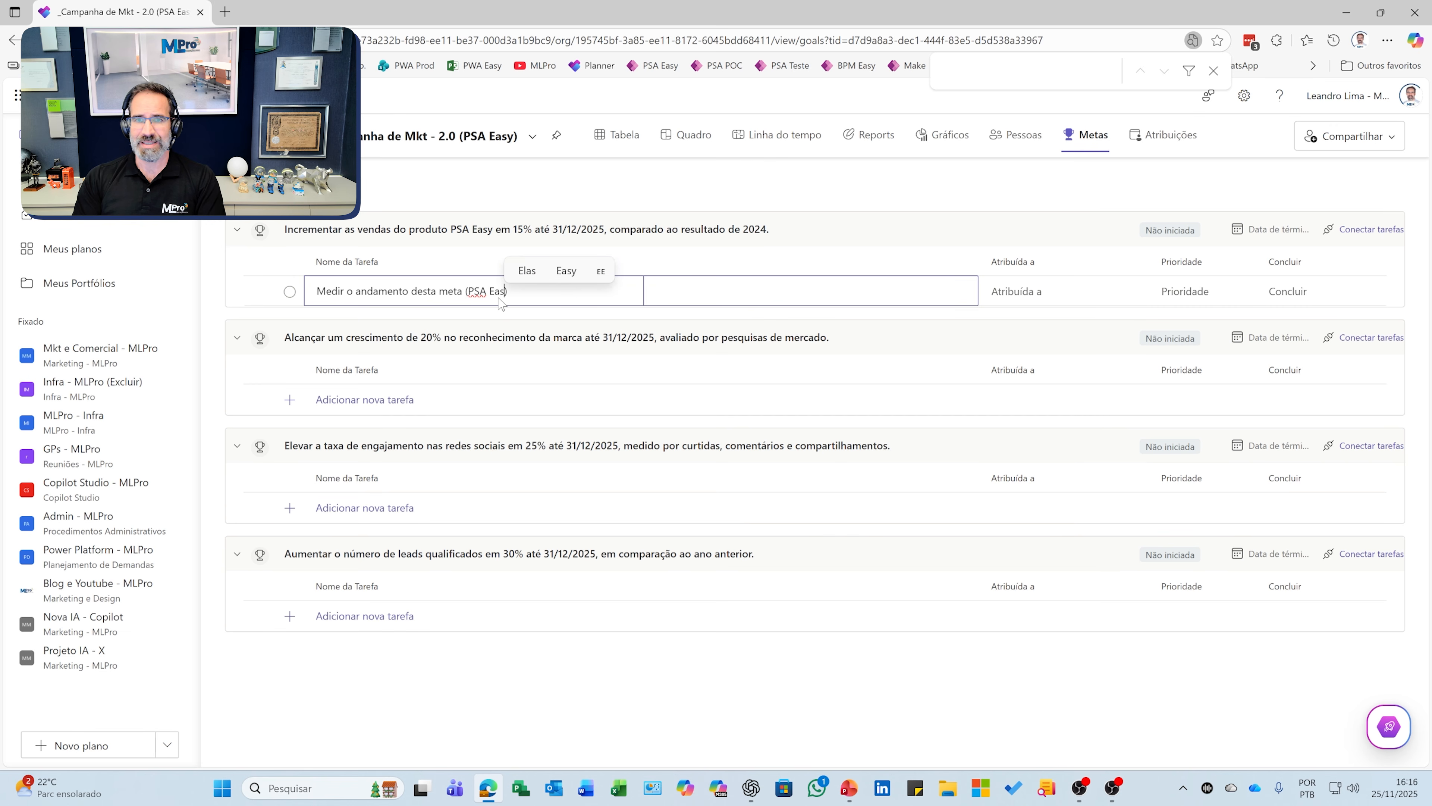
pyautogui.write('y ')
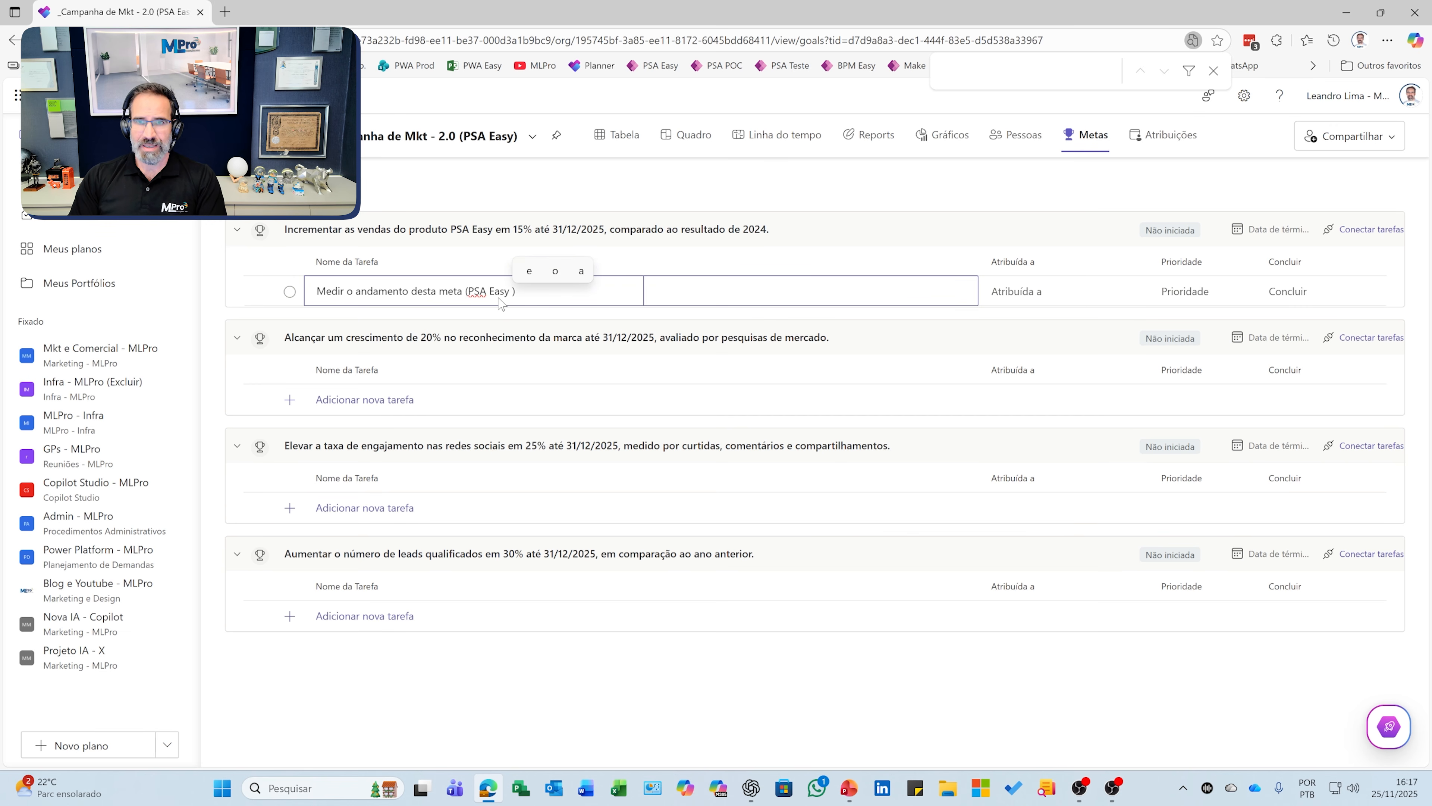
pyautogui.write('em 15%')
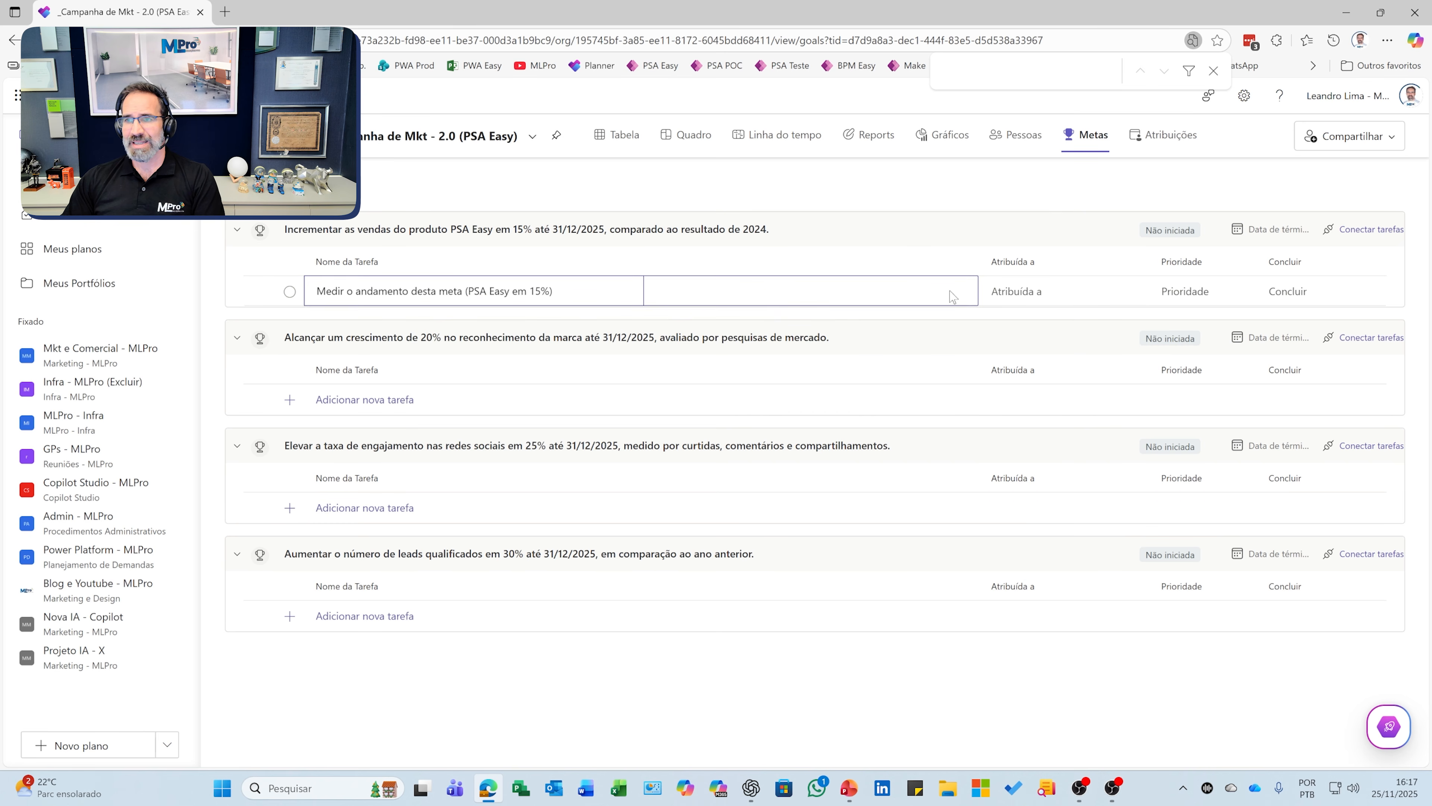
# Step: Assign the new task to yourself and set its priority to Média
pyautogui.click(1015, 291)
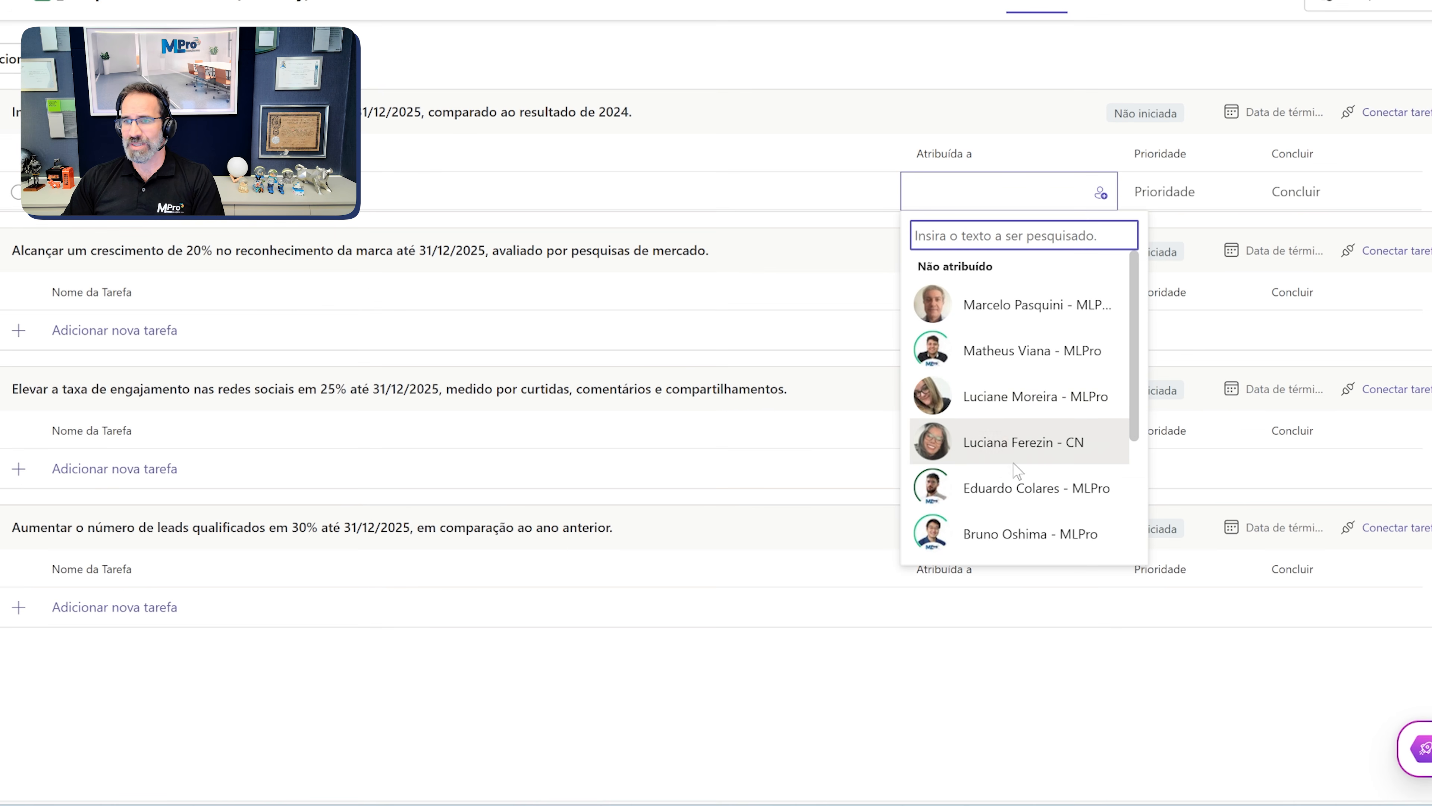
pyautogui.write('leandro')
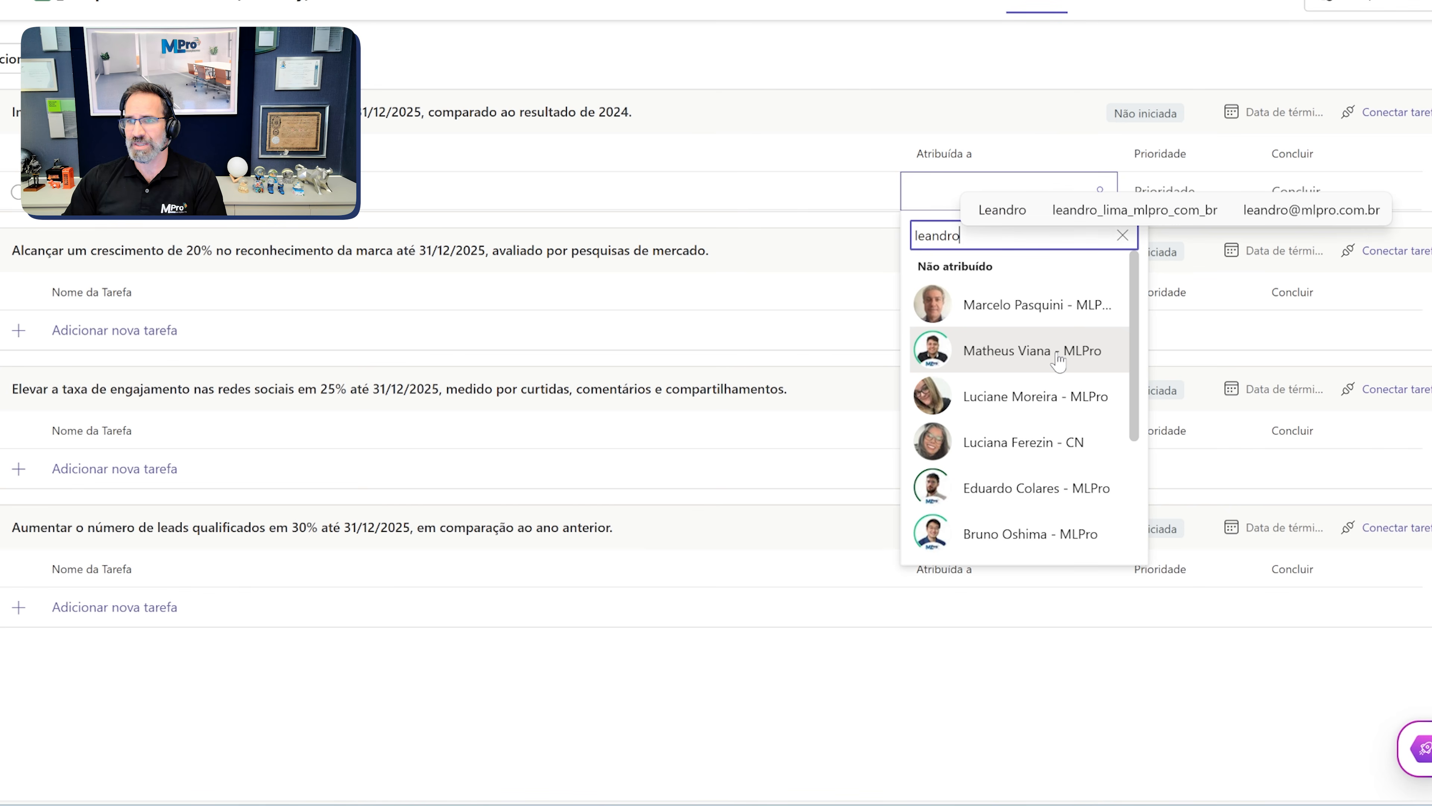
pyautogui.click(1058, 356)
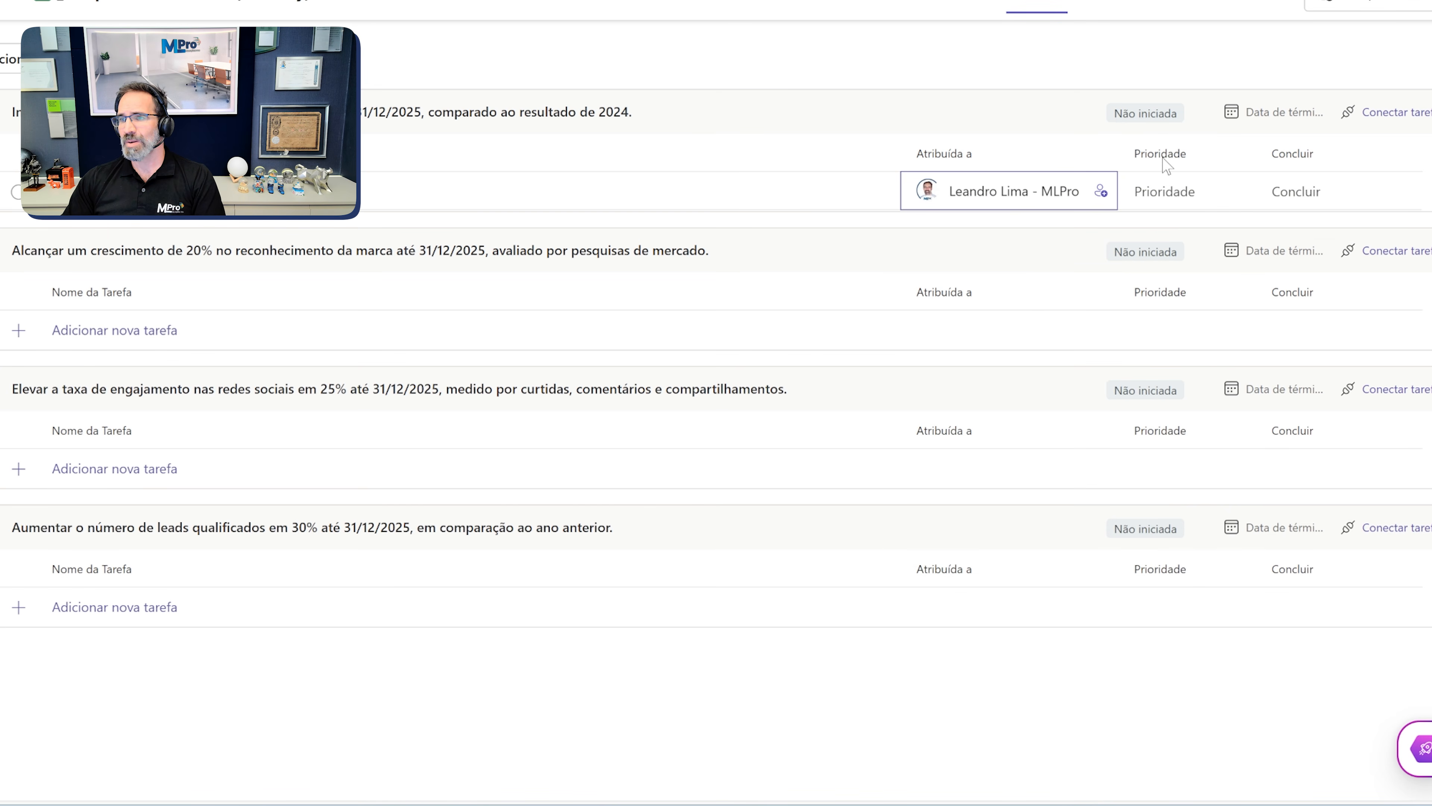
pyautogui.click(1163, 195)
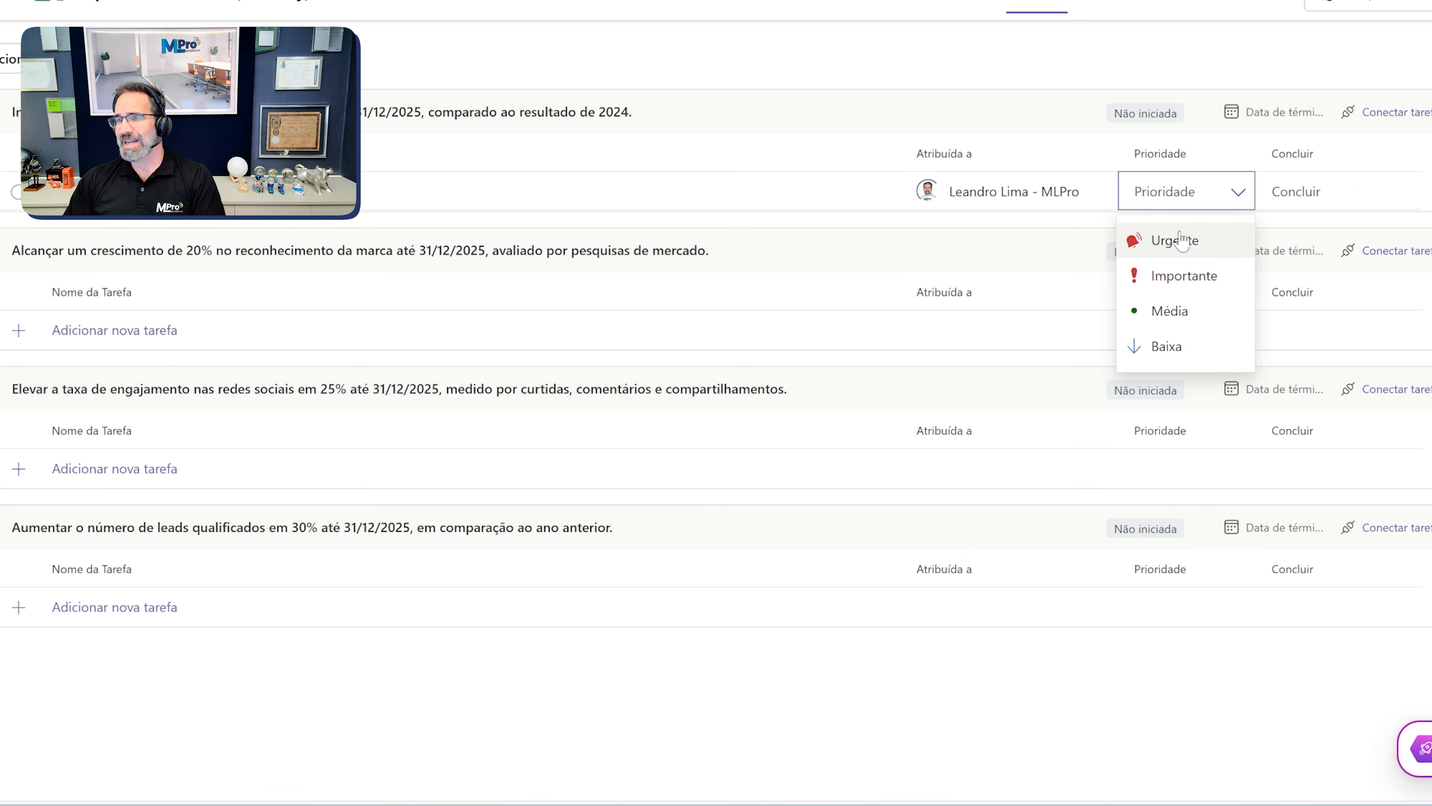
pyautogui.click(1181, 311)
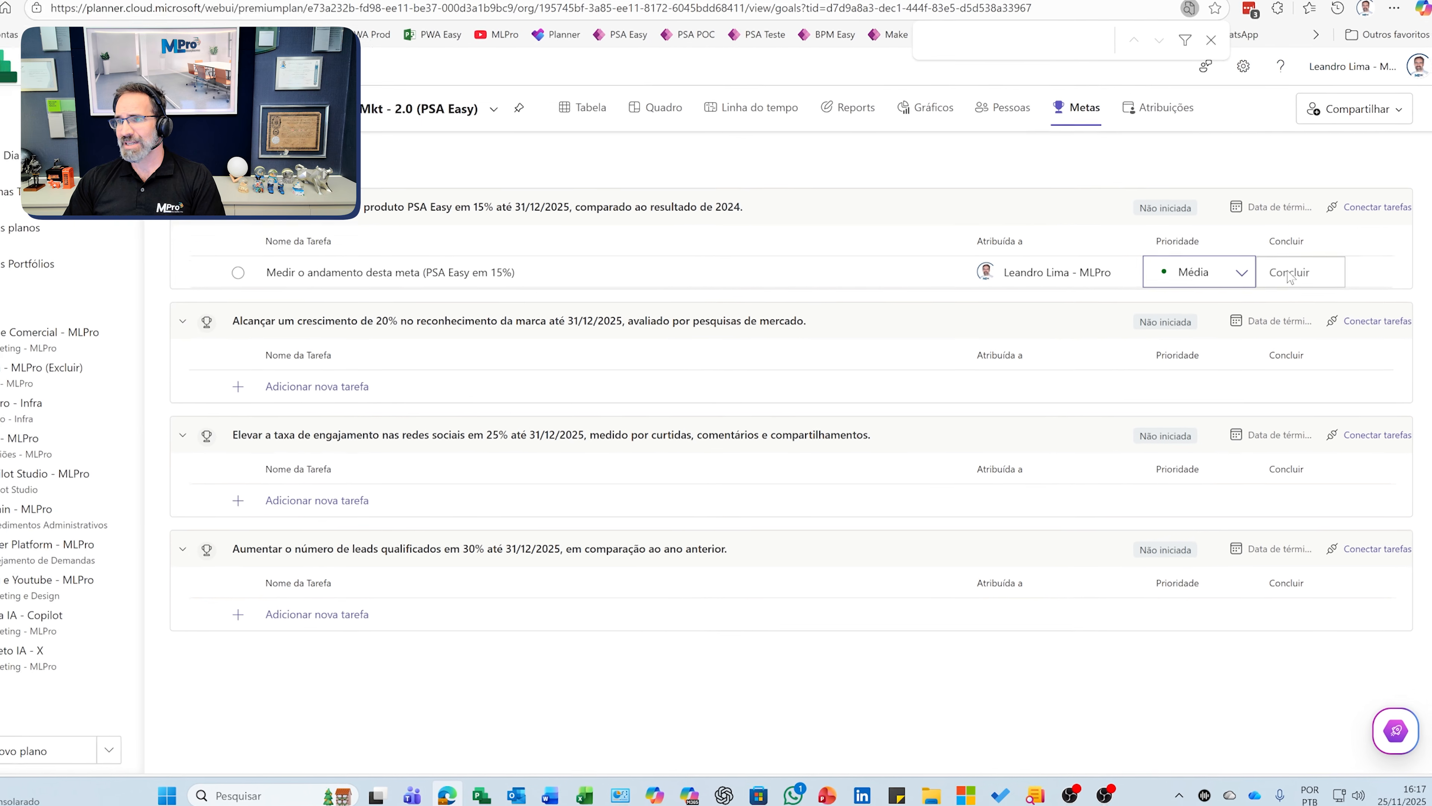
pyautogui.click(1332, 269)
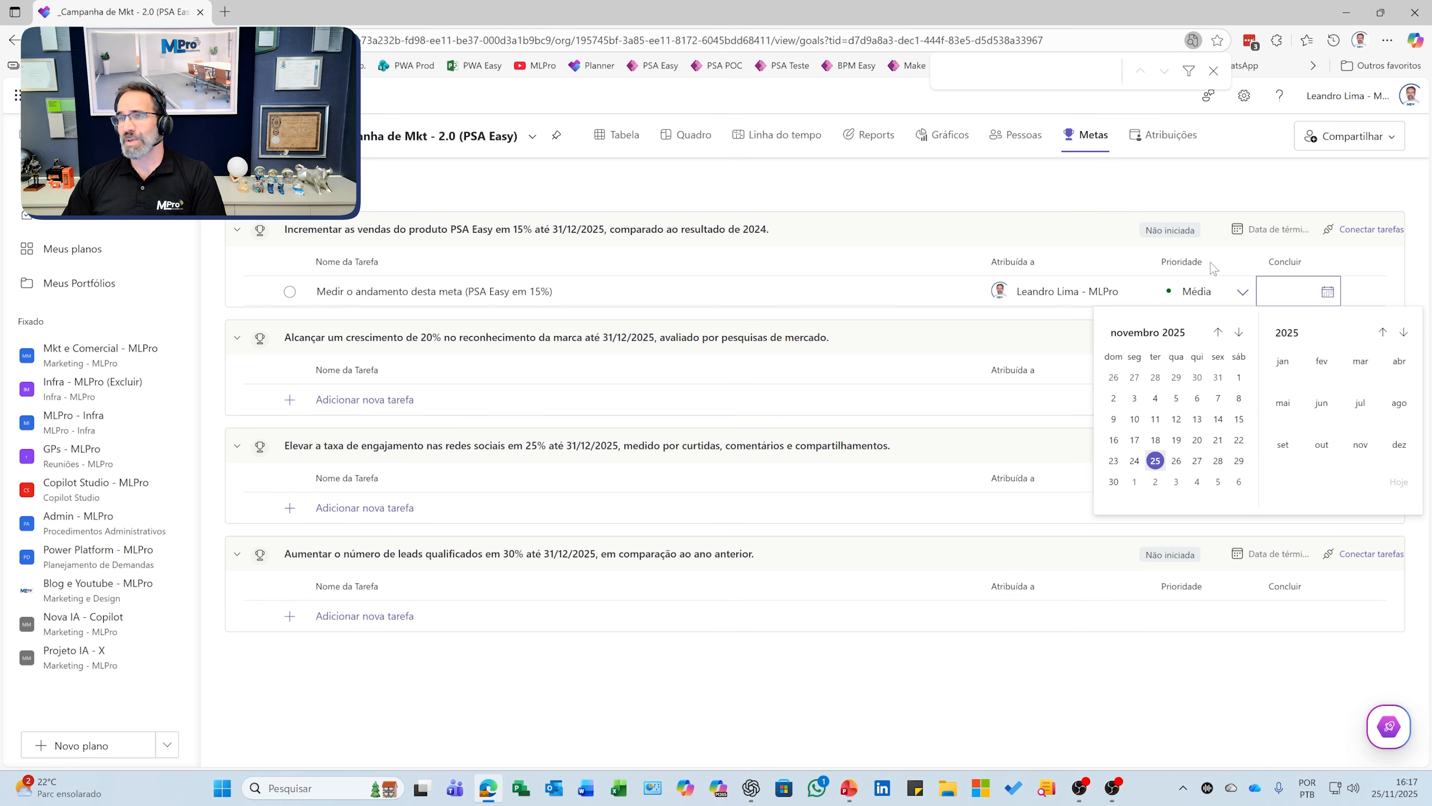
# Step: Set the PSA Easy sales goal's end date to 30/01/2026
pyautogui.click(1270, 231)
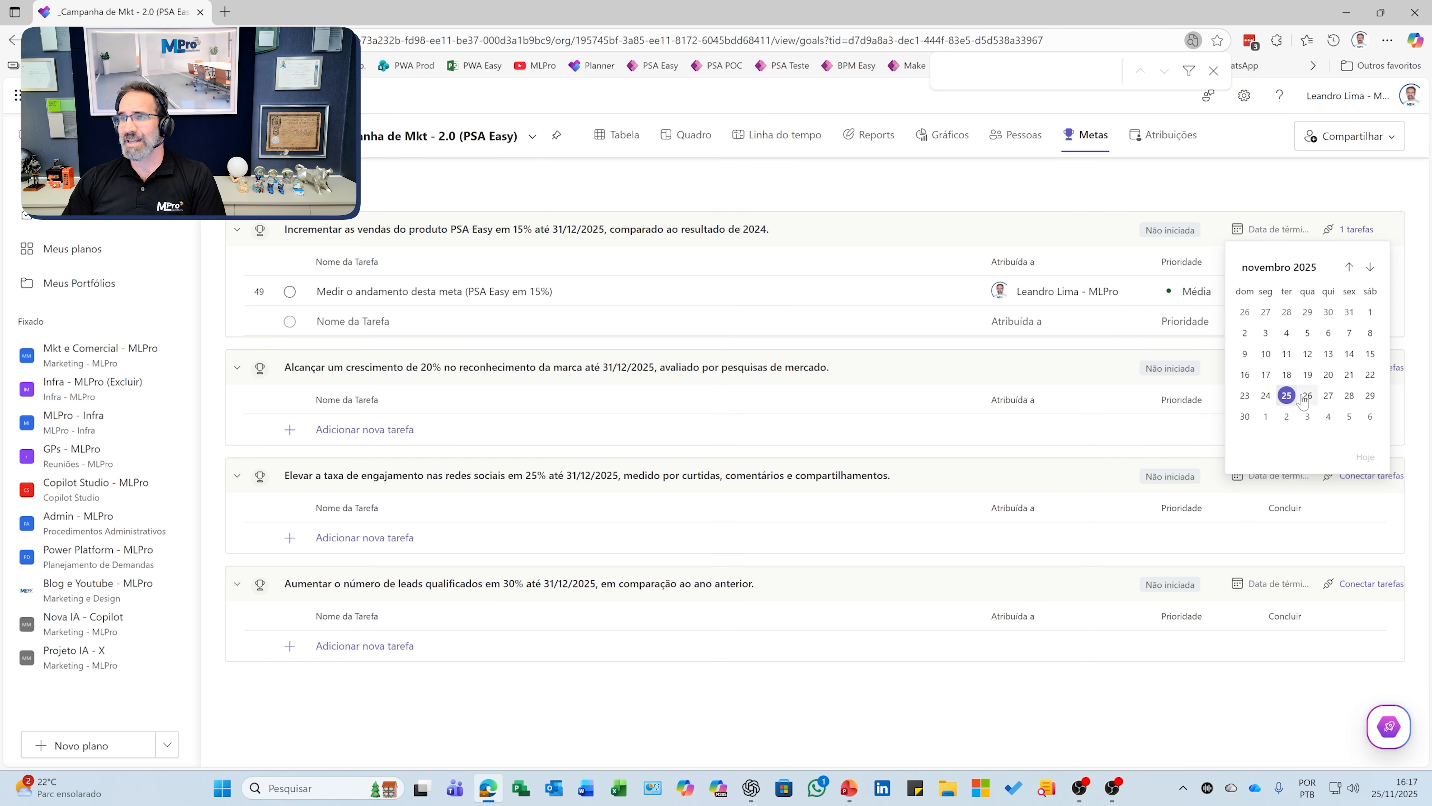
pyautogui.click(1370, 266)
pyautogui.click(1370, 267)
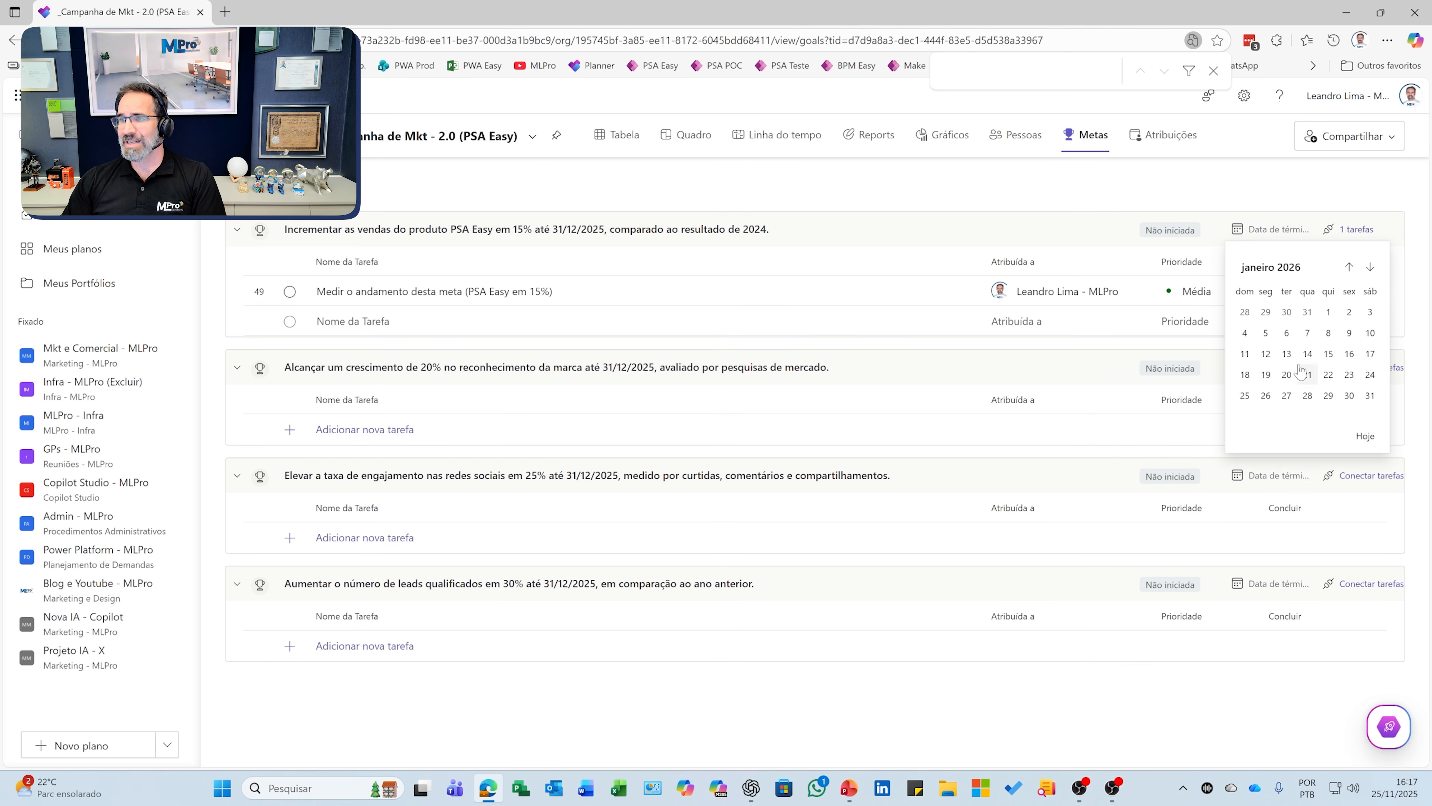
pyautogui.click(1348, 395)
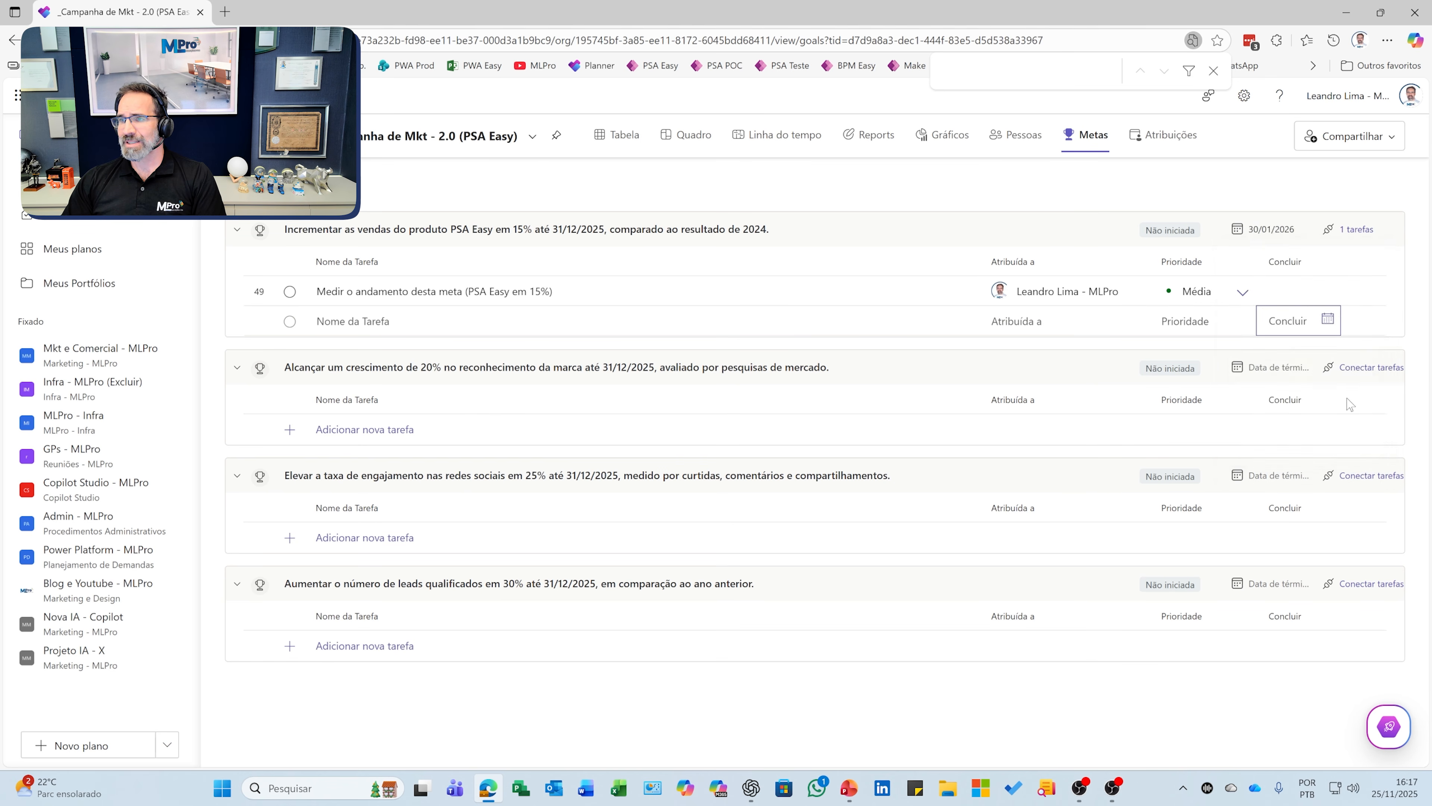
# Step: Give the second new task a due date of 2/2/2026, correcting it from 30/1/2026
pyautogui.click(1326, 320)
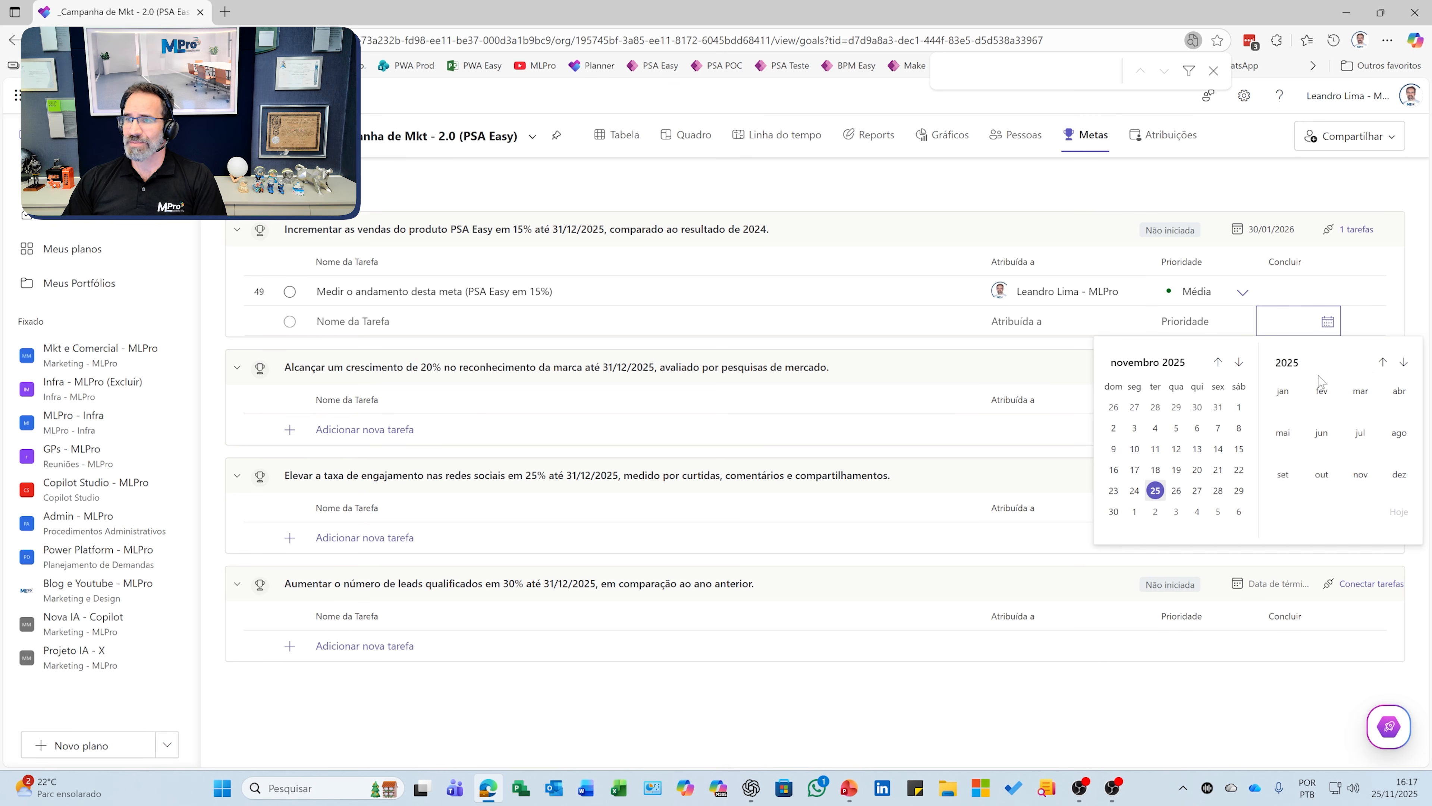
pyautogui.click(1238, 361)
pyautogui.click(1239, 362)
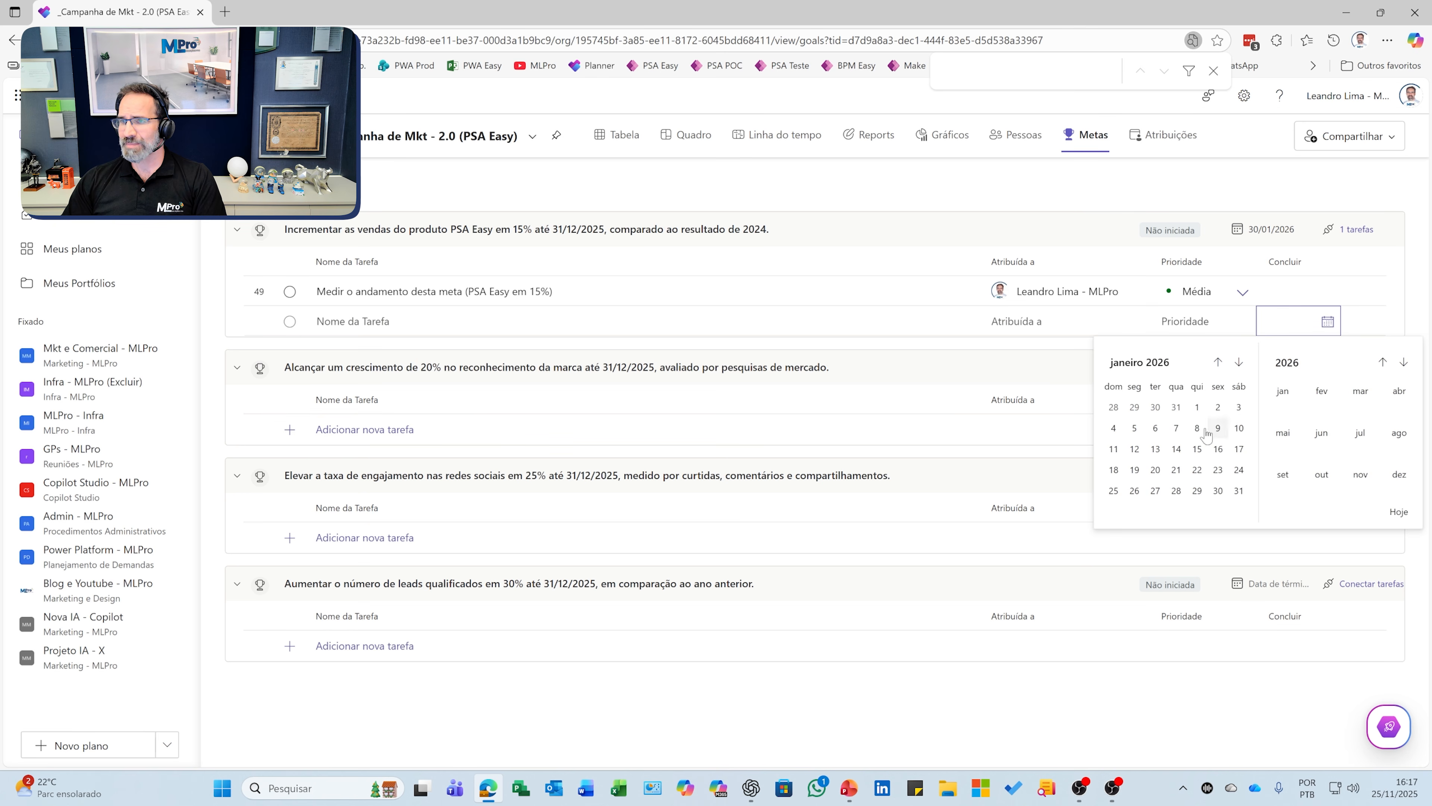
pyautogui.click(1218, 490)
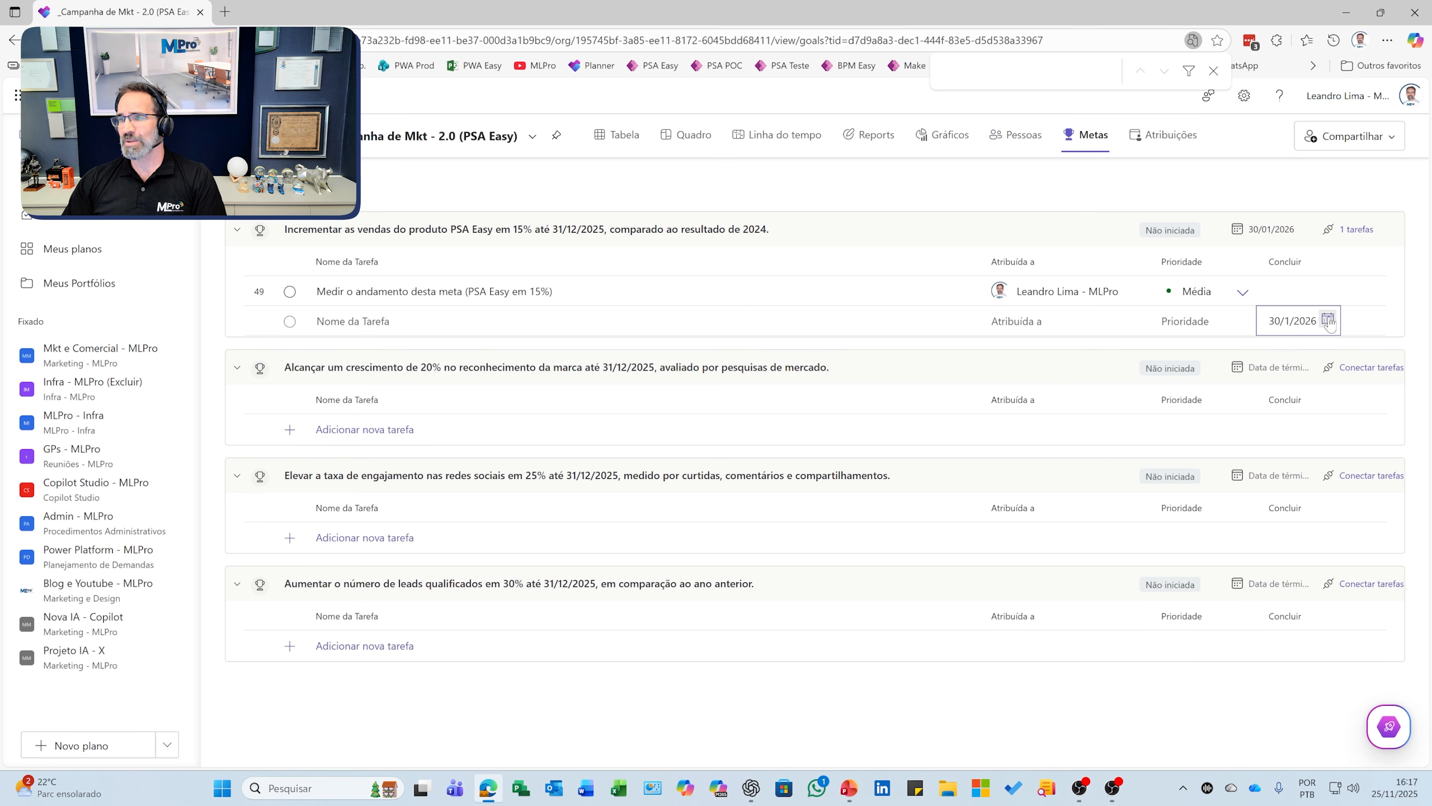
pyautogui.click(1297, 321)
pyautogui.click(1238, 362)
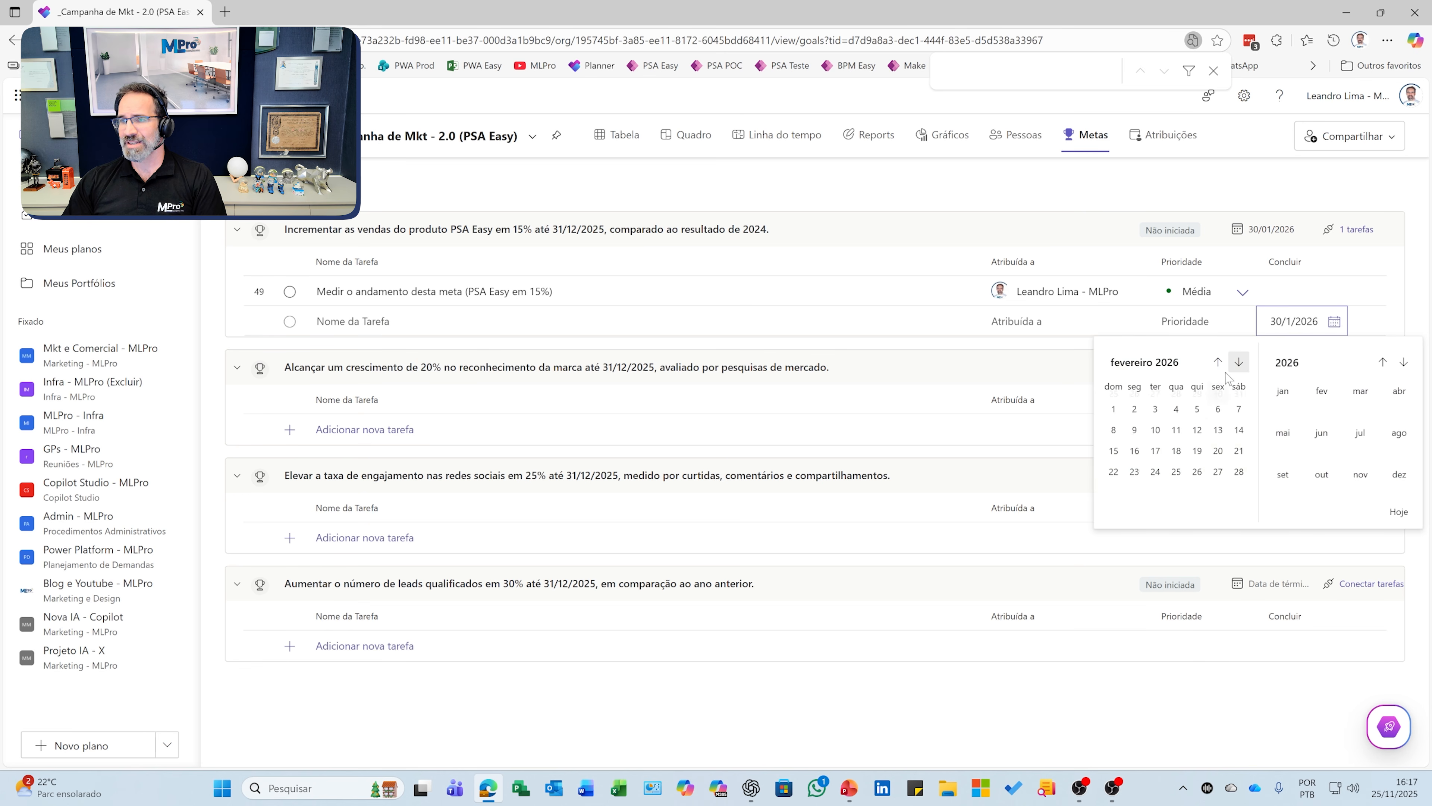
pyautogui.click(1135, 410)
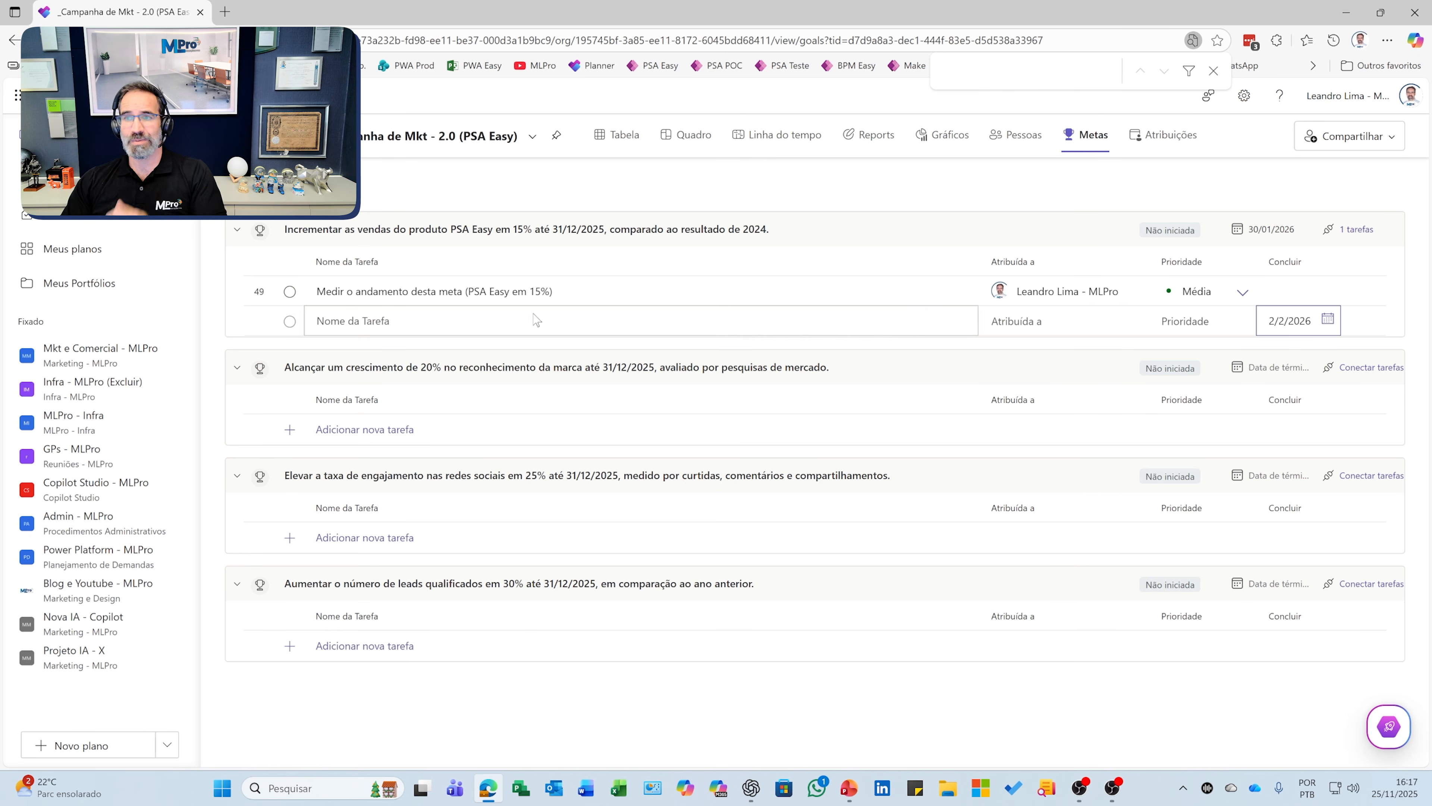
# Step: Save the second task due 2/2/2026, then close the brand-recognition goal's task-linking panel without linking anything
pyautogui.click(1342, 380)
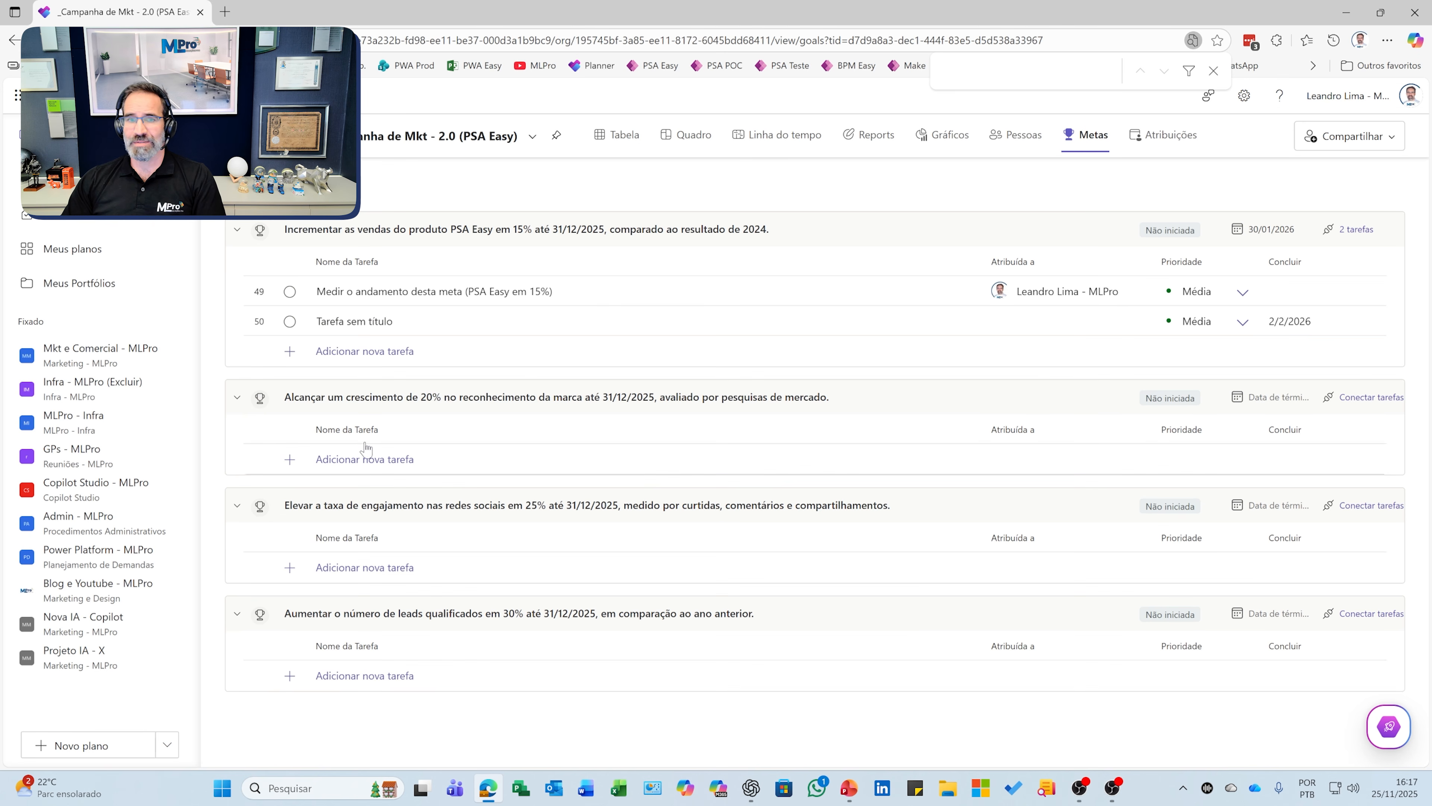
pyautogui.click(1359, 398)
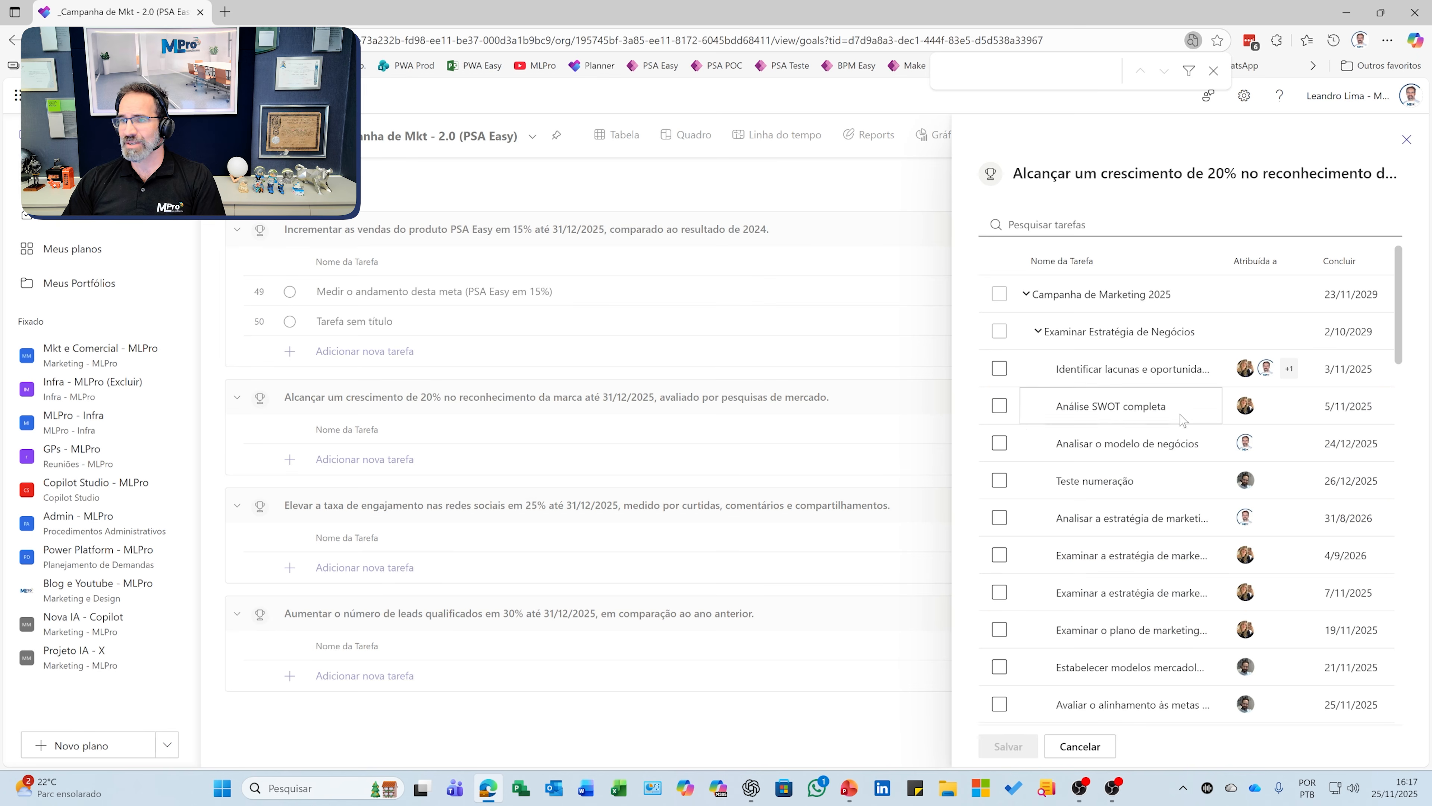
pyautogui.click(1000, 402)
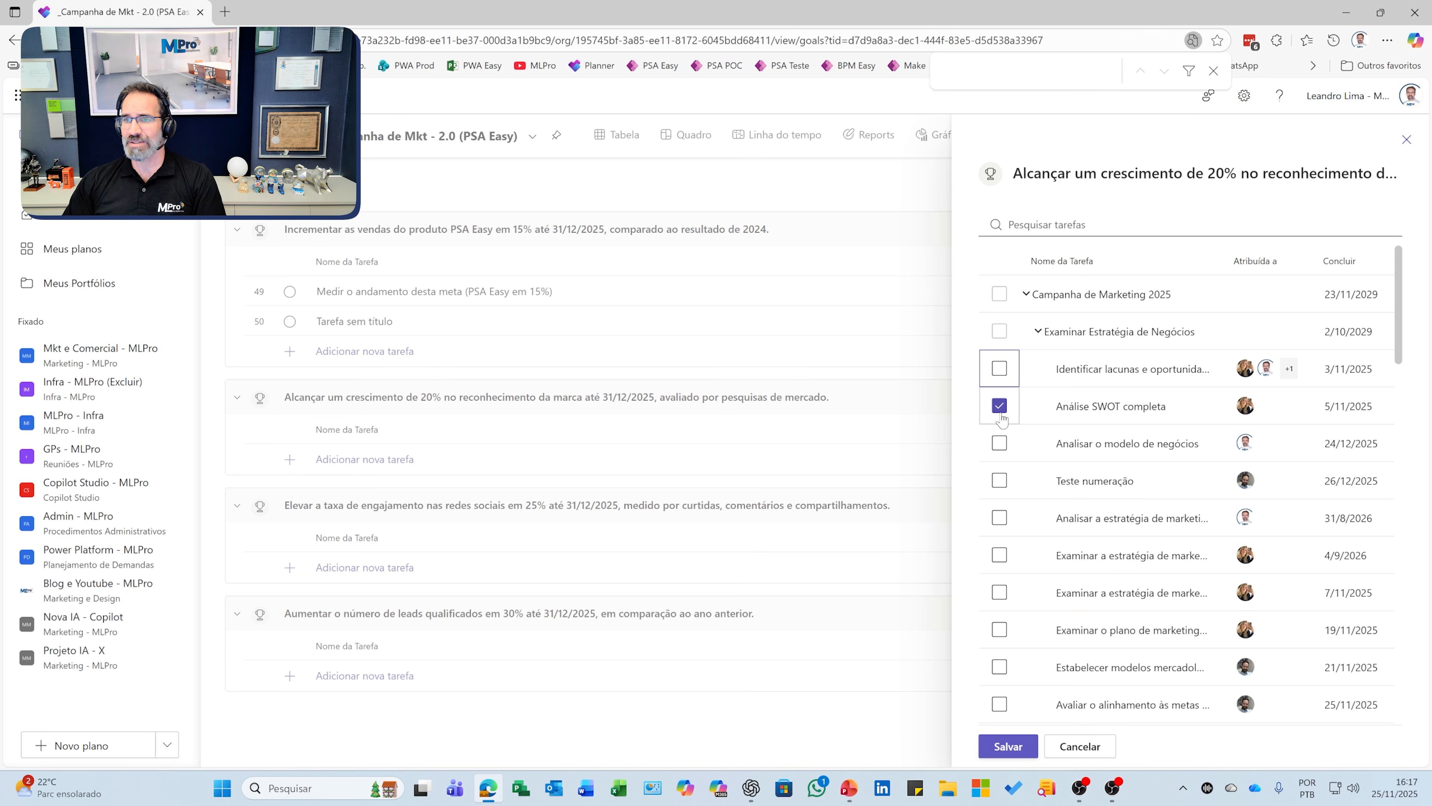
pyautogui.click(1008, 366)
pyautogui.click(1002, 407)
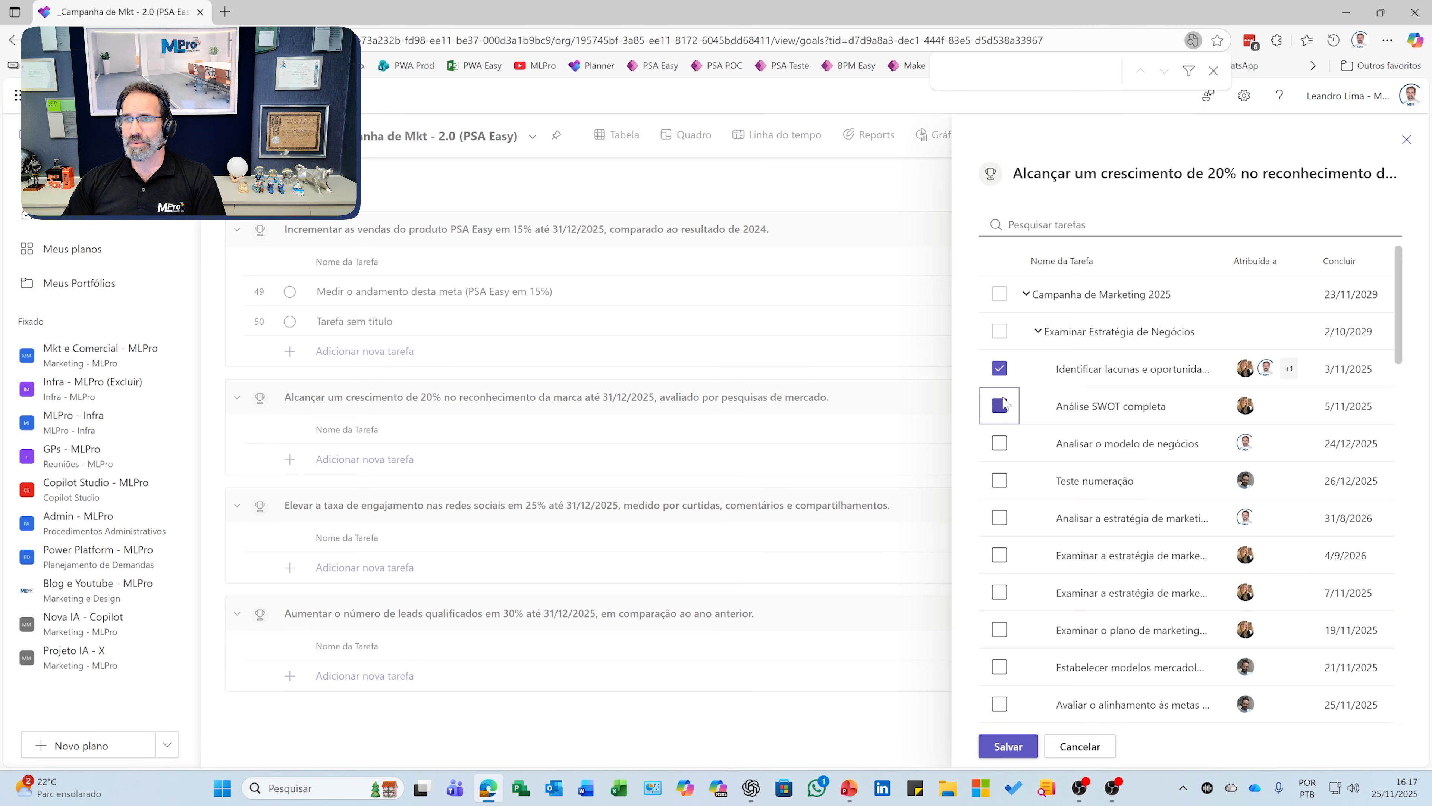
pyautogui.click(1001, 370)
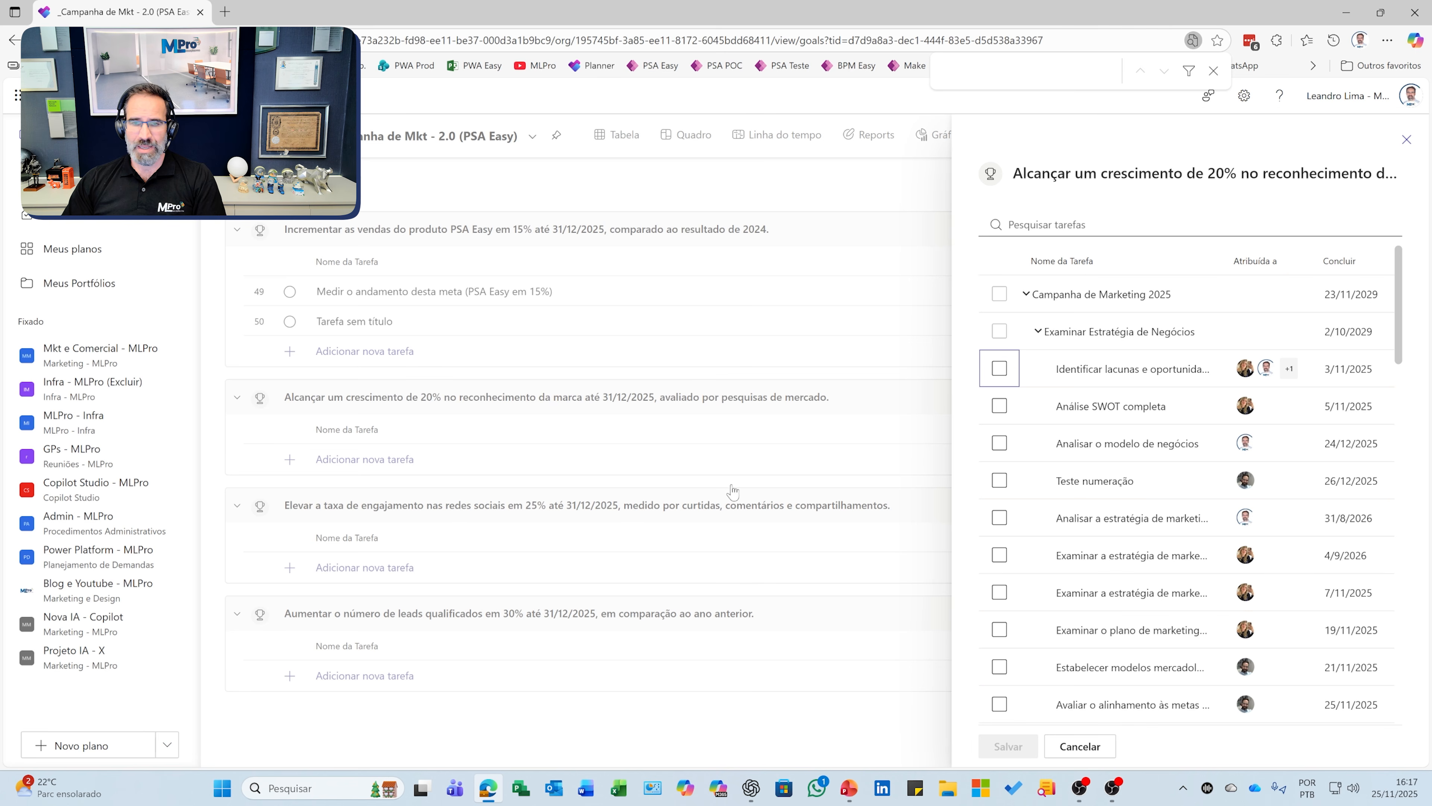
pyautogui.click(1406, 140)
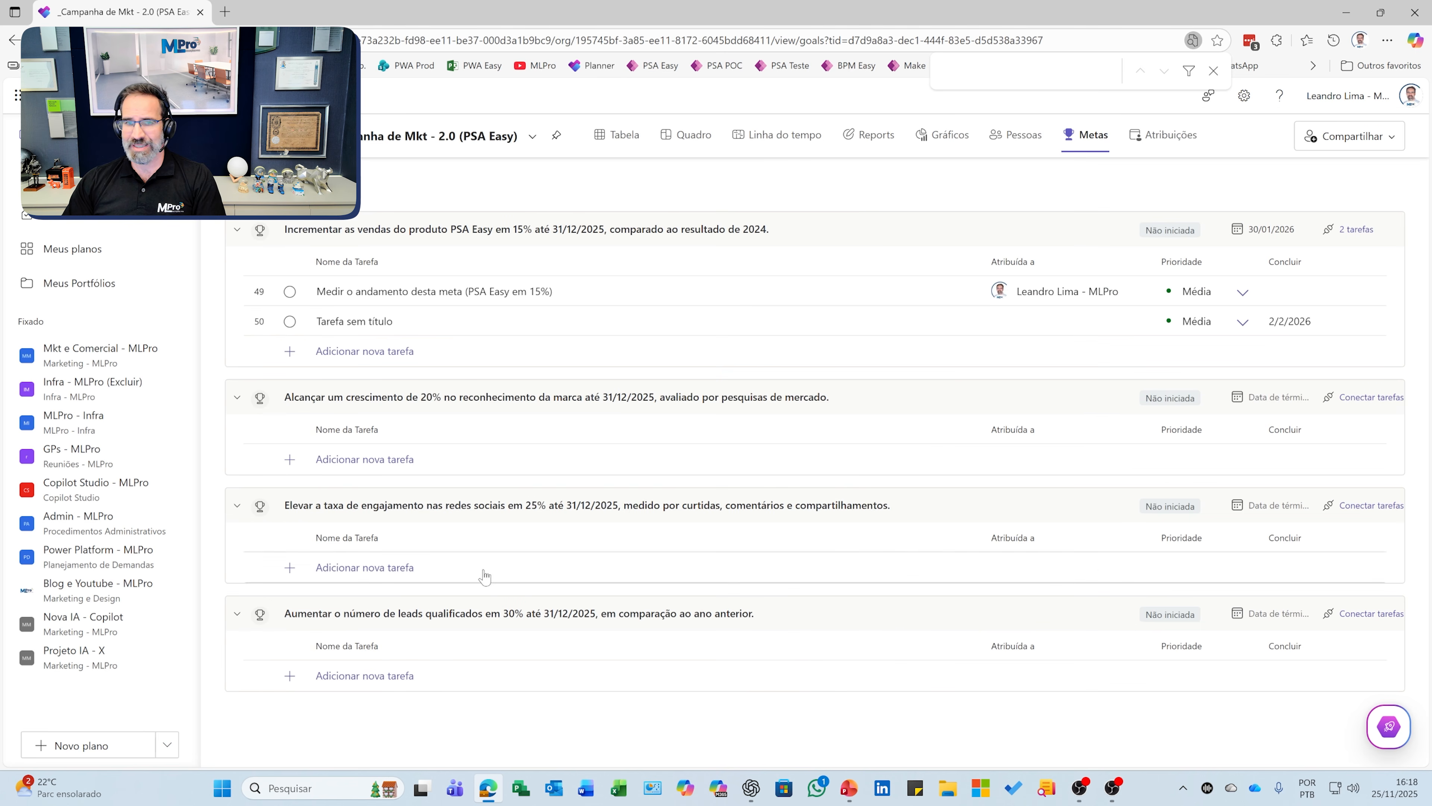
# Step: Open task linking for the engagement goal and search for 'rede social', then 'Elevar'
pyautogui.click(350, 567)
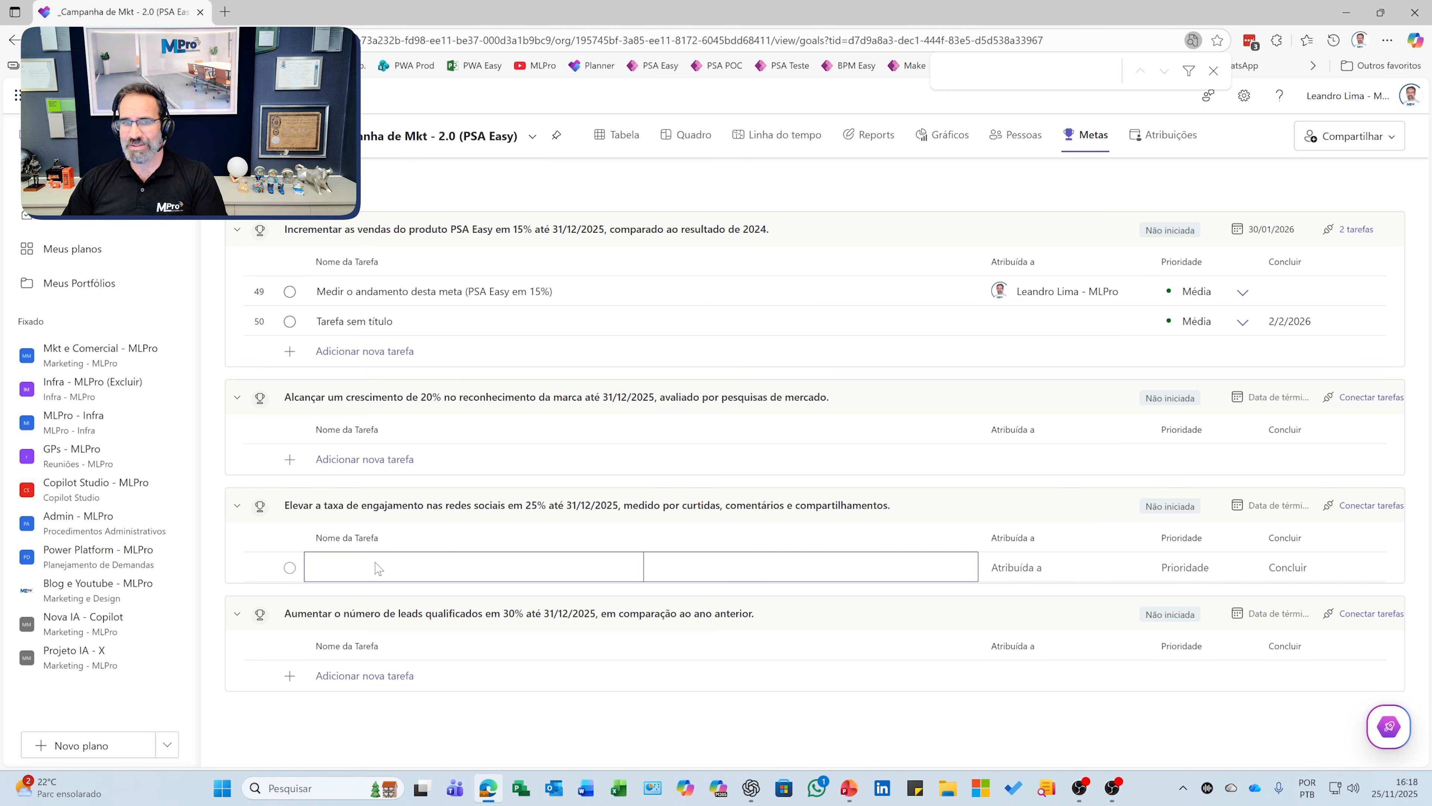
pyautogui.click(1342, 507)
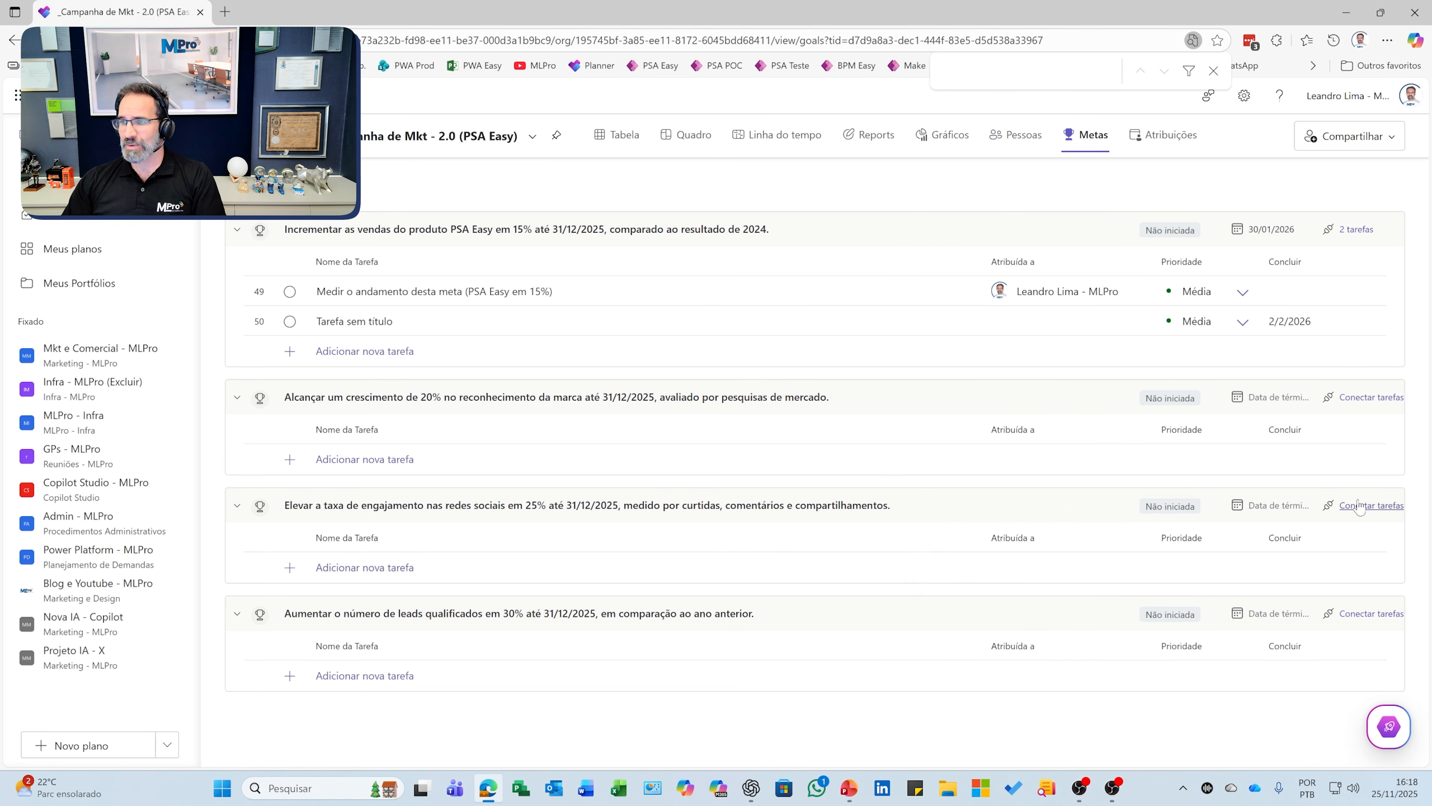
pyautogui.click(1016, 224)
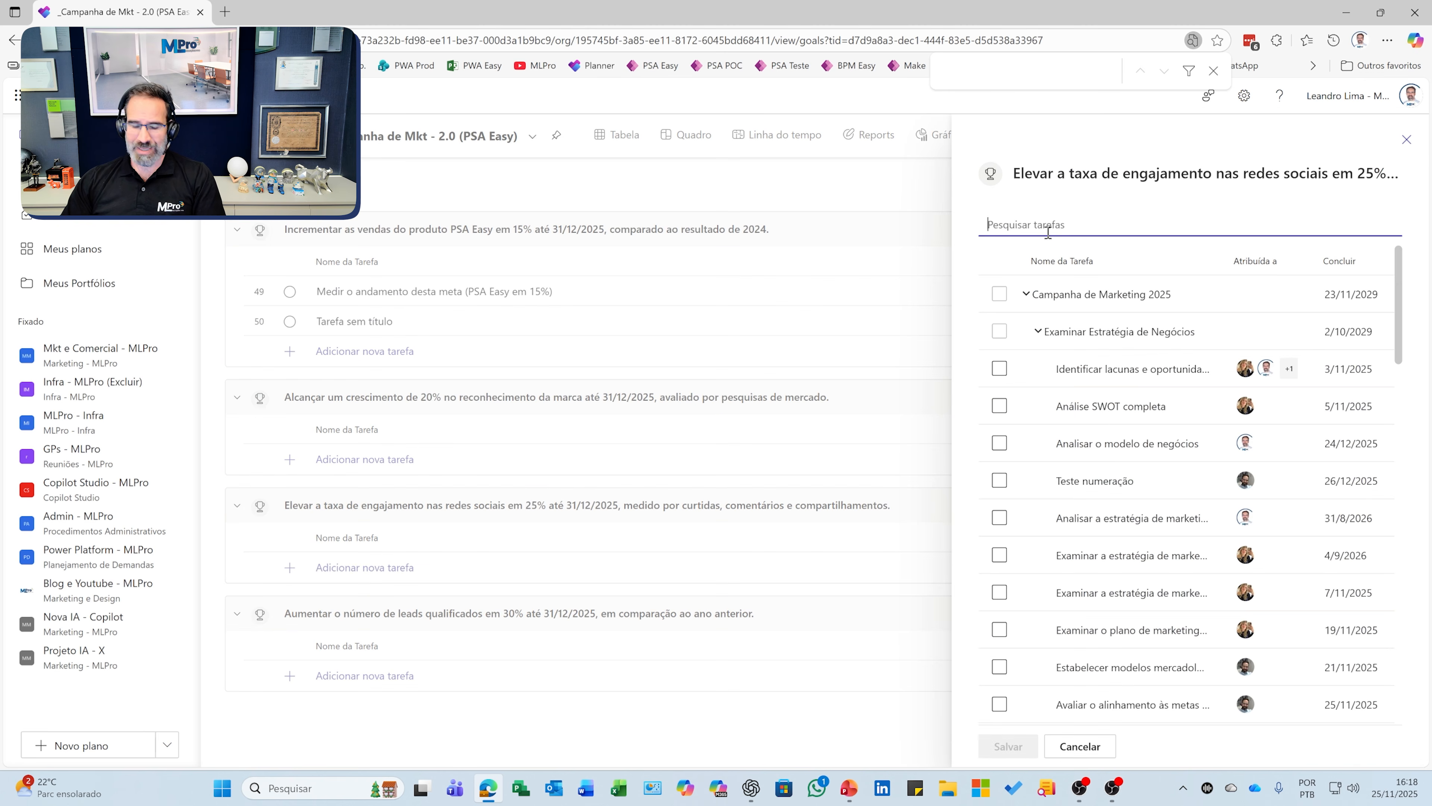
pyautogui.write('rede')
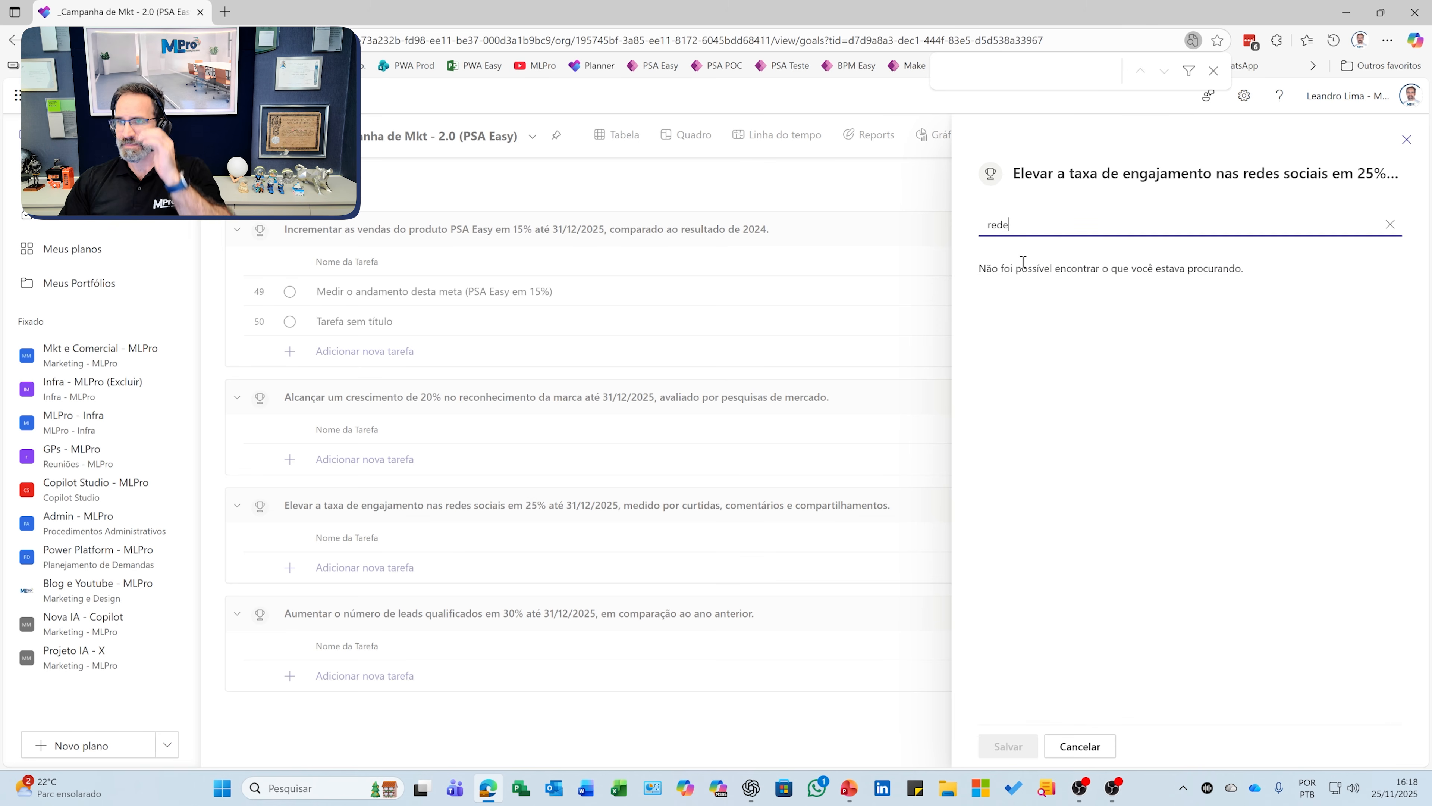
pyautogui.write(' social')
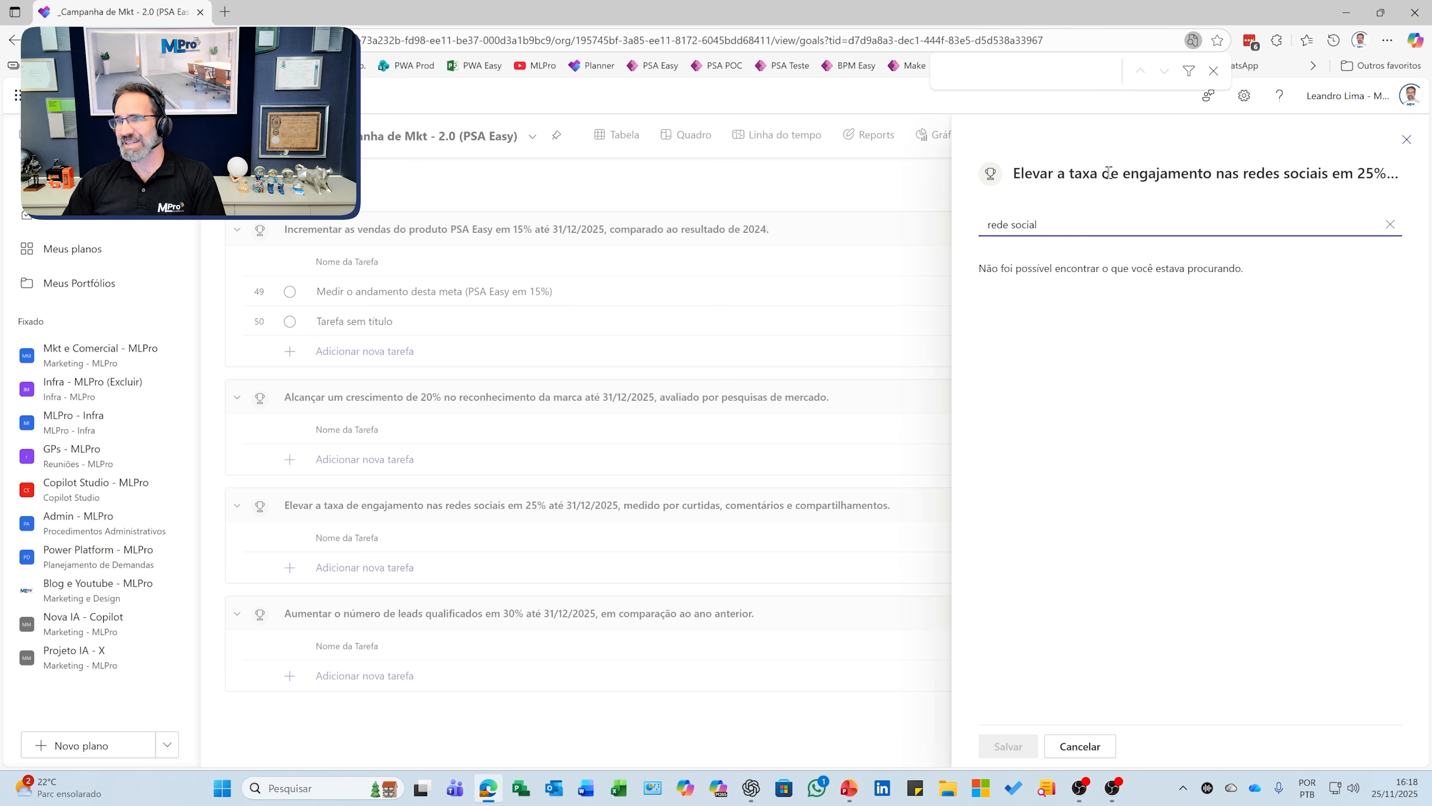
pyautogui.doubleClick(1040, 172)
pyautogui.hotkey('ctrl', 'c')
pyautogui.tripleClick(1077, 224)
pyautogui.hotkey('ctrl', 'v')
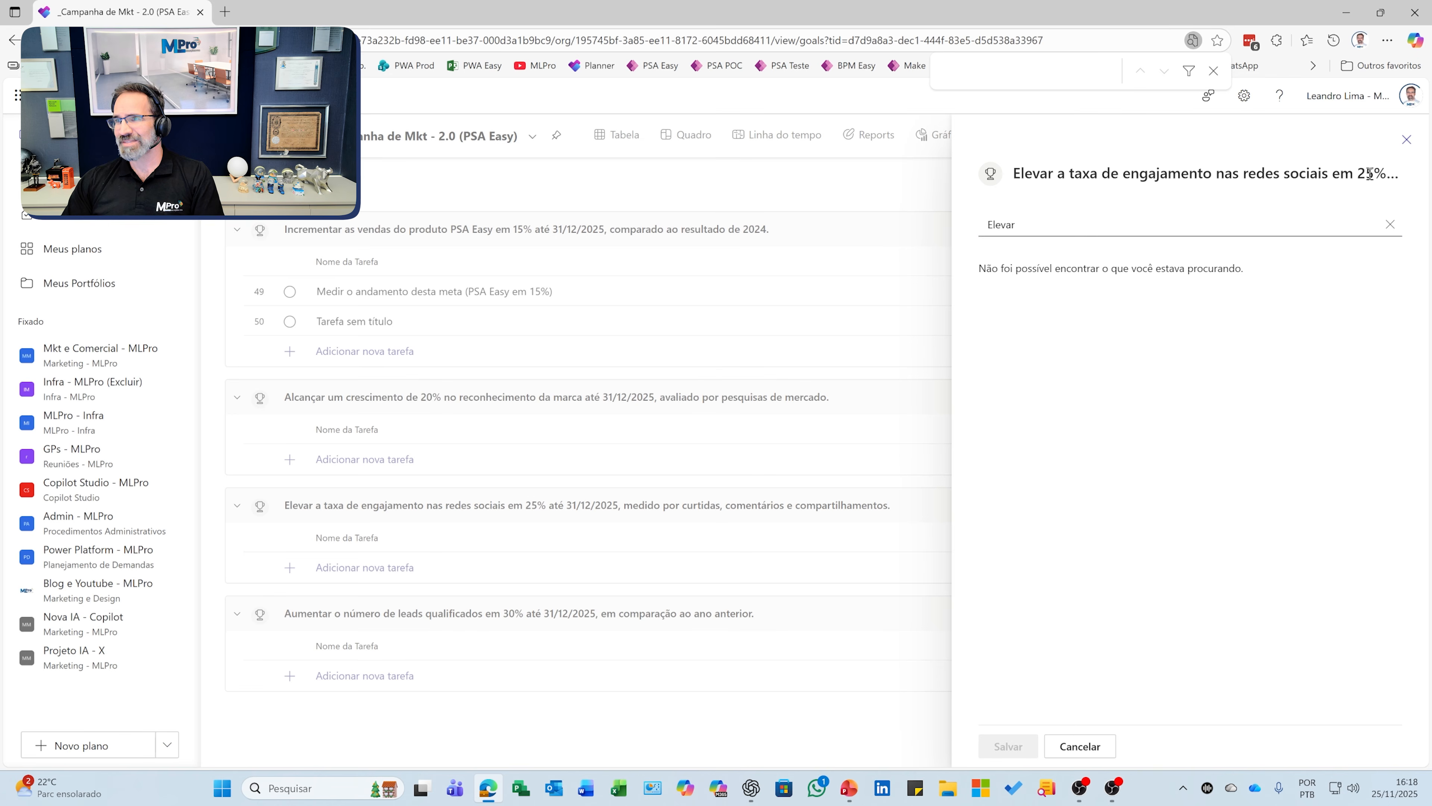
# Step: Search 'swot' and link Análise SWOT completa to the social-media engagement goal
pyautogui.moveTo(1367, 173); pyautogui.dragTo(1007, 169)
pyautogui.click(1049, 226)
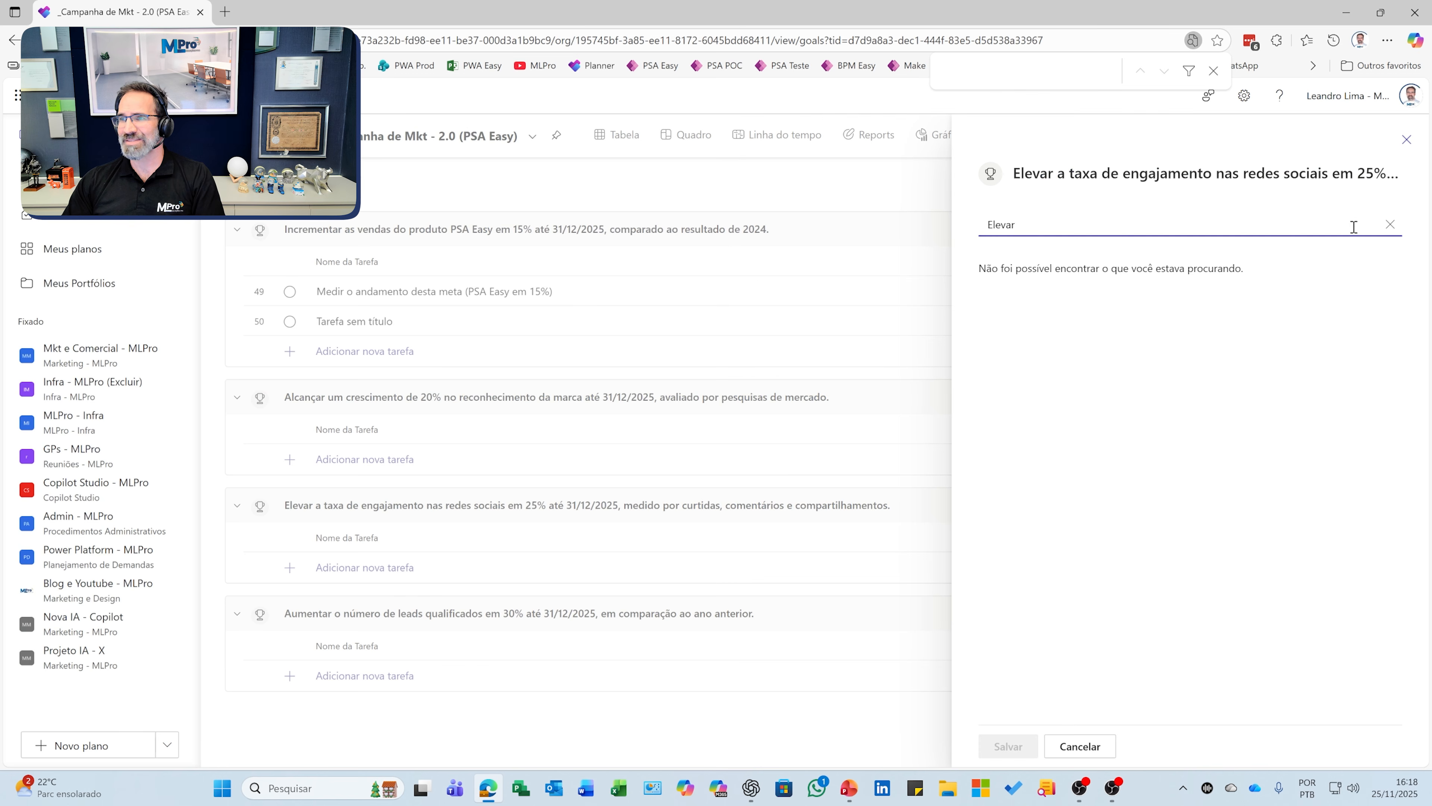
pyautogui.click(1390, 224)
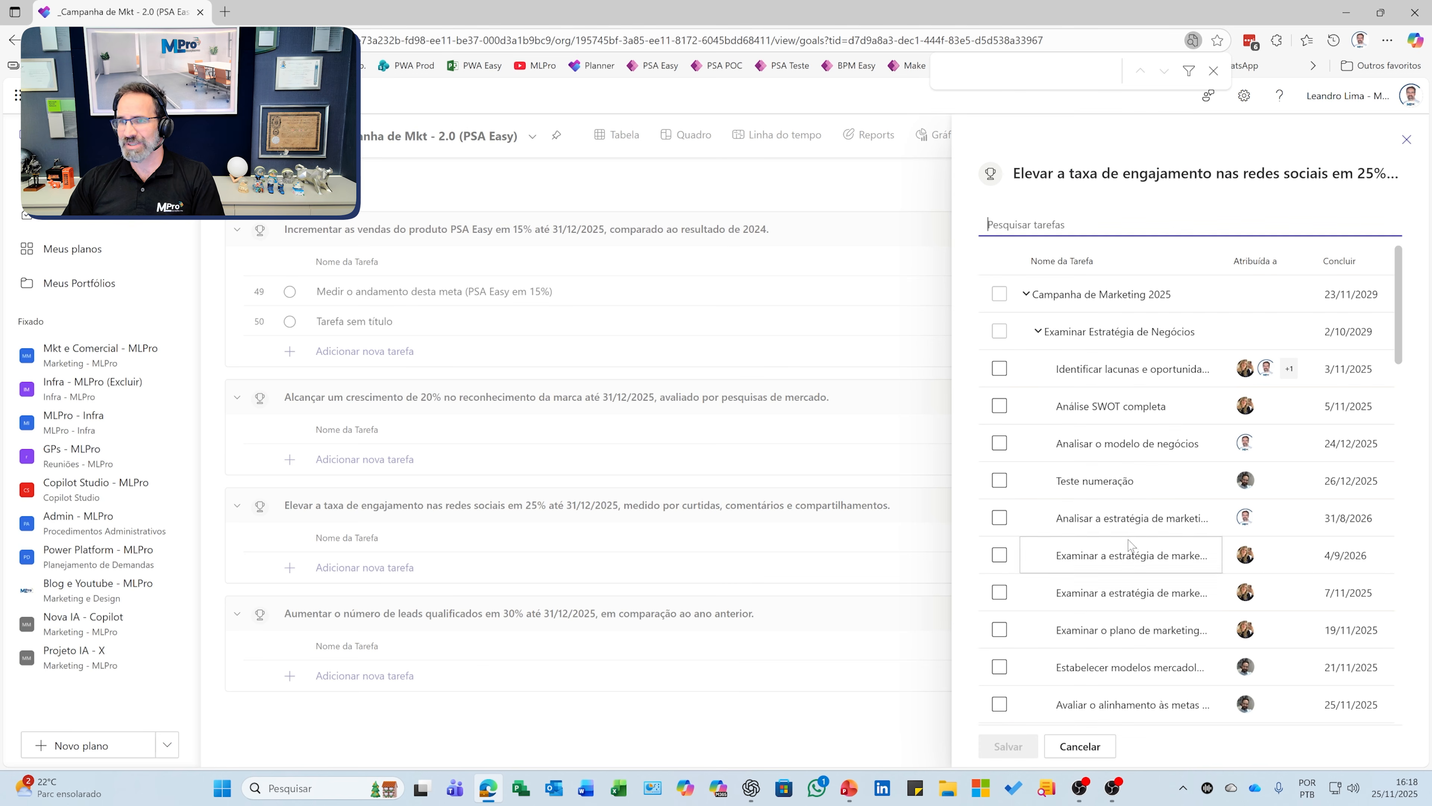
pyautogui.write('swot')
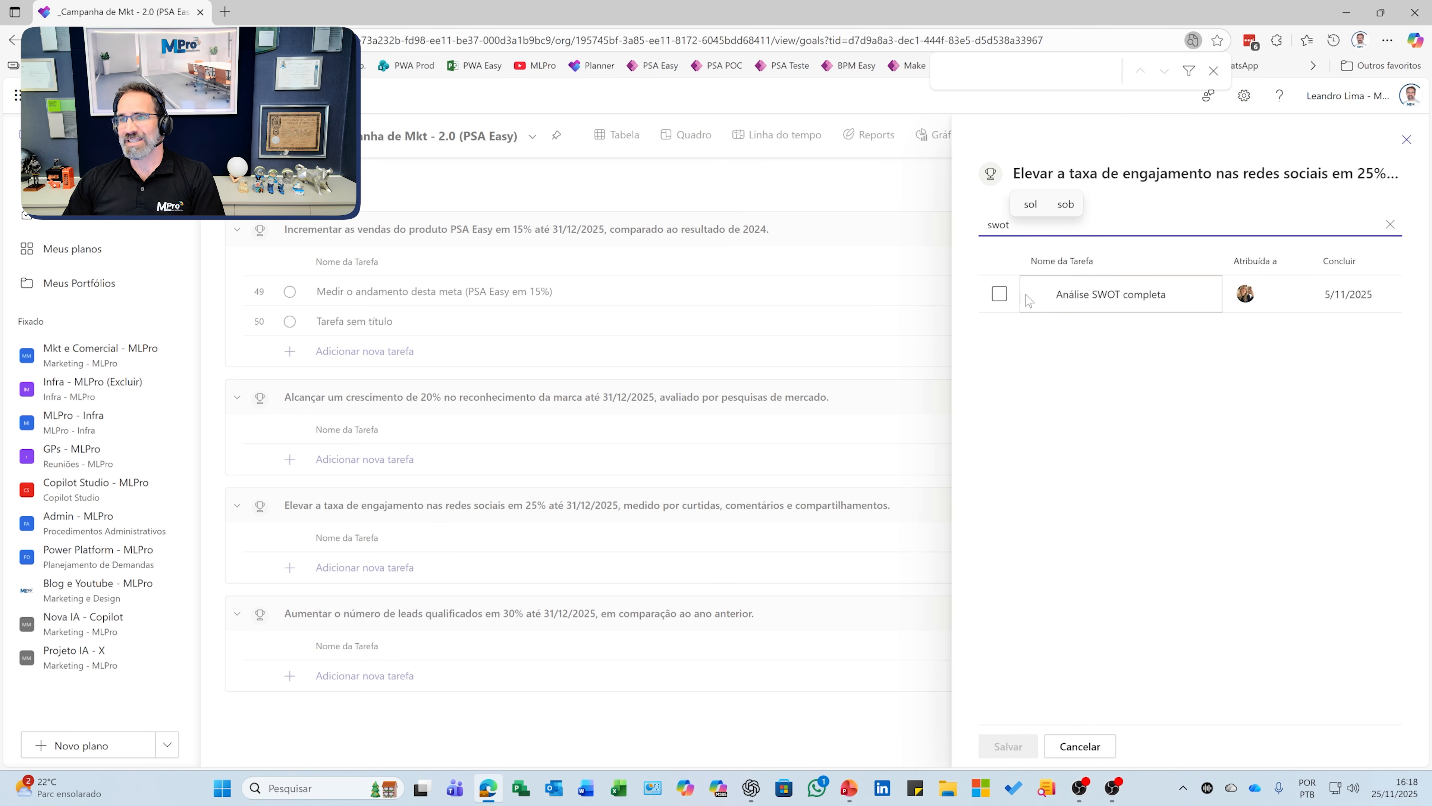
pyautogui.click(999, 304)
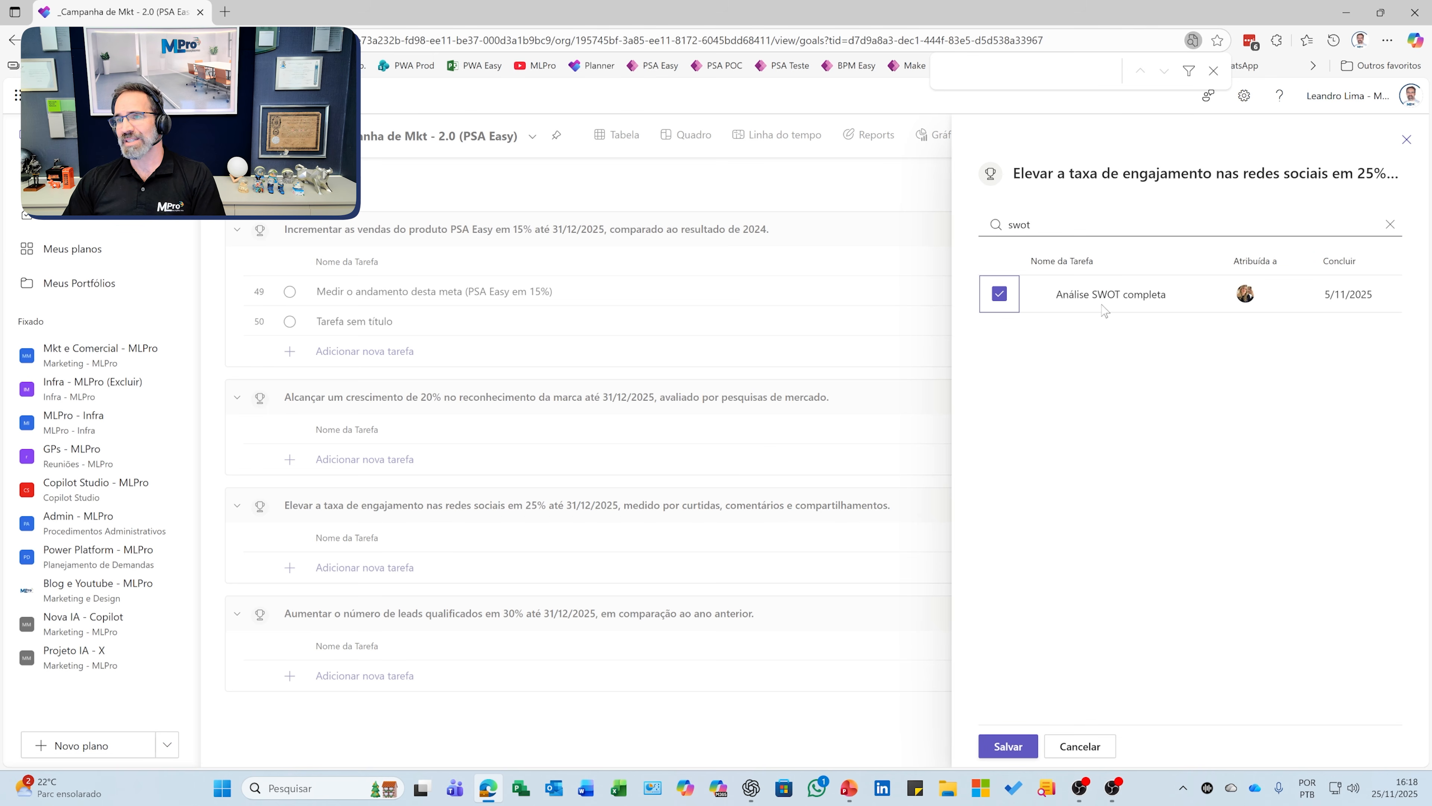
pyautogui.click(1008, 746)
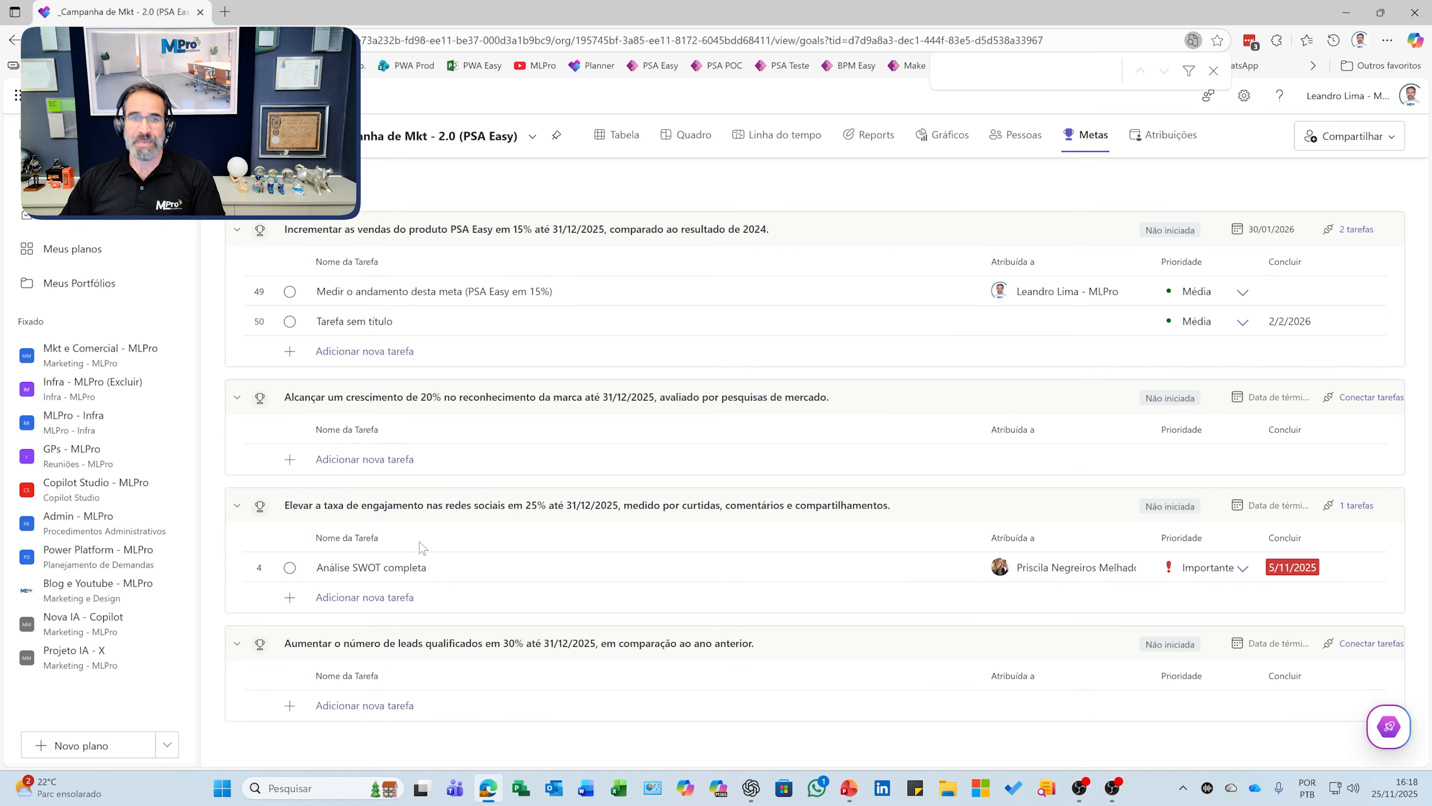
# Step: Colour the goal icons: engagement red, leads green, brand recognition pink, sales light blue
pyautogui.click(260, 511)
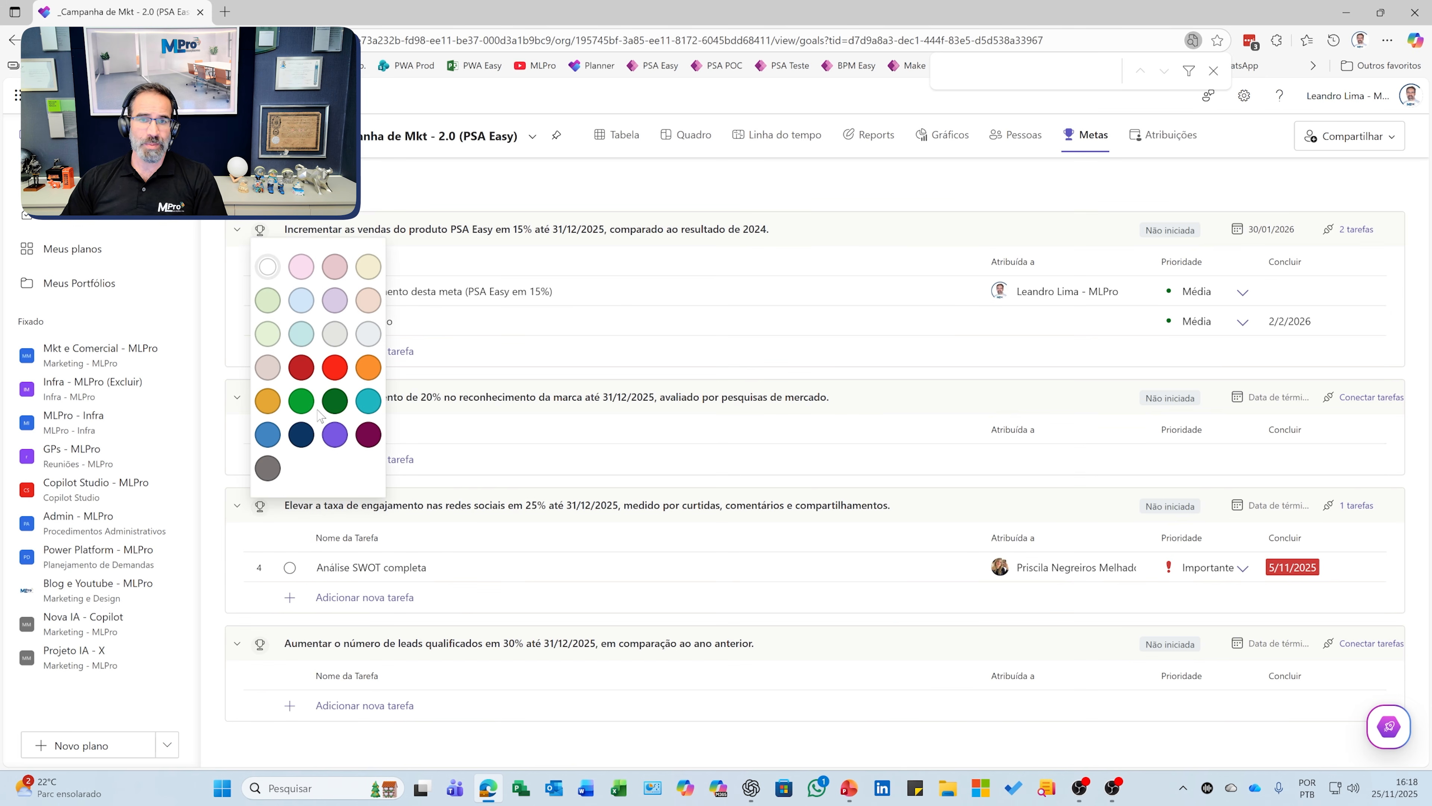
pyautogui.click(299, 367)
pyautogui.click(266, 644)
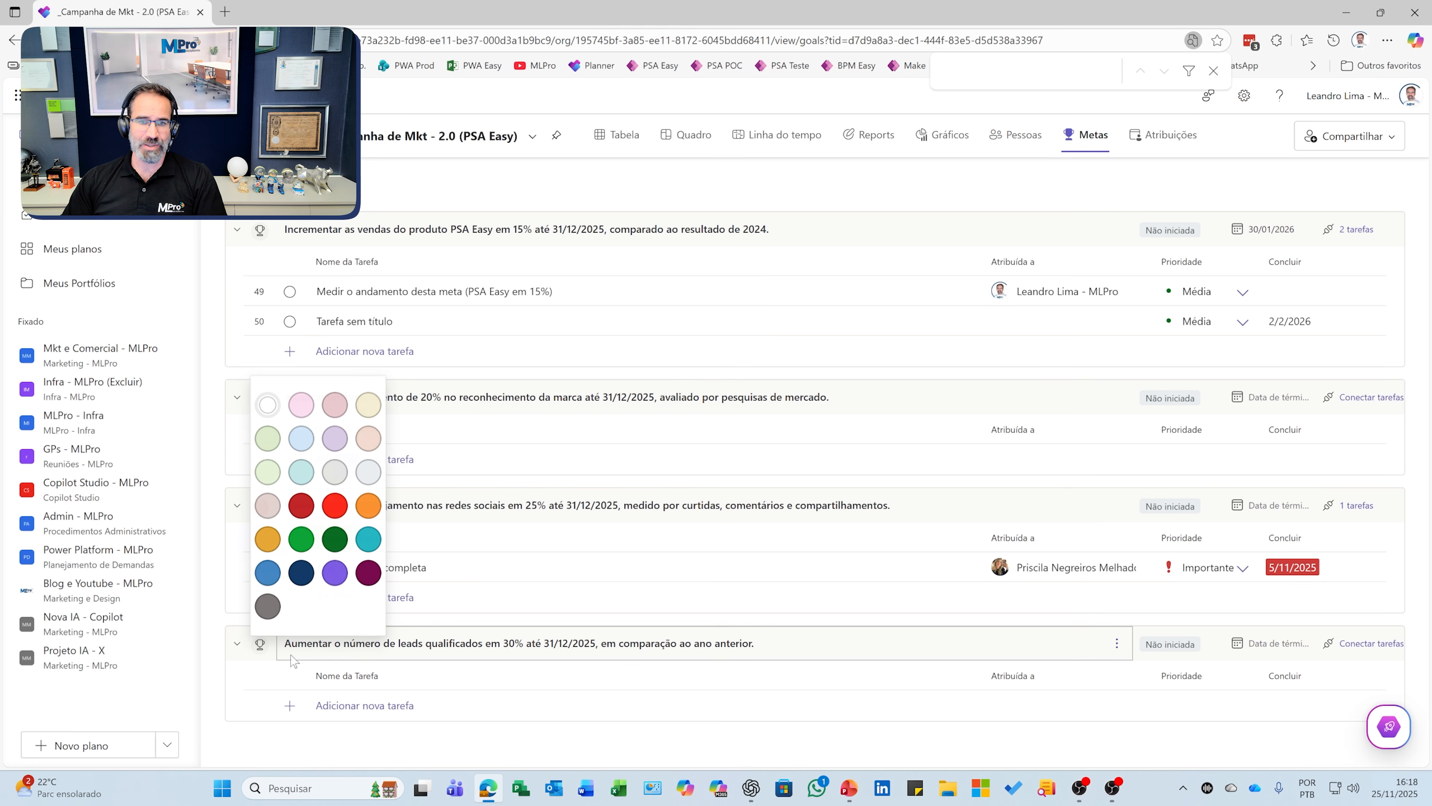
pyautogui.click(337, 542)
pyautogui.click(259, 405)
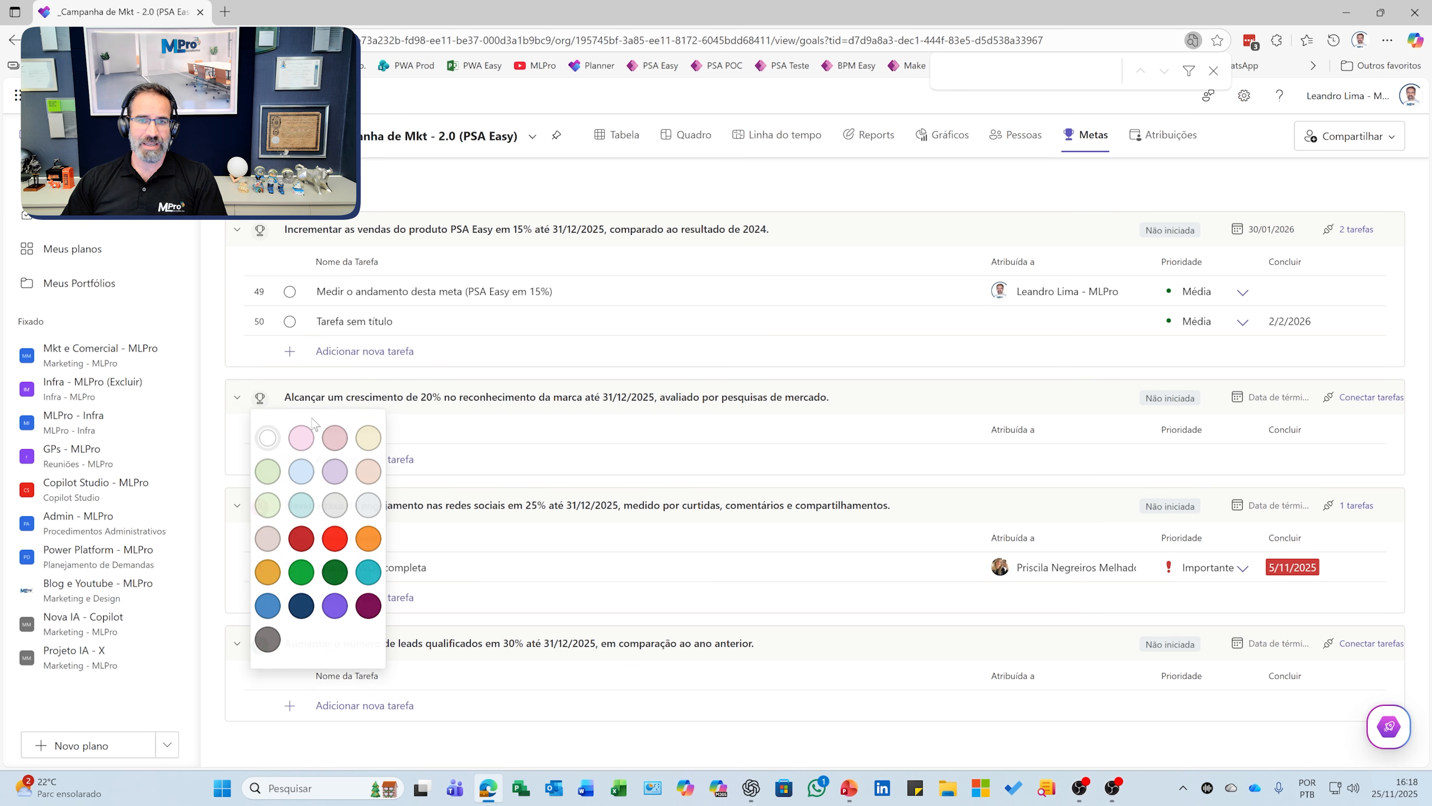
pyautogui.click(302, 443)
pyautogui.click(258, 228)
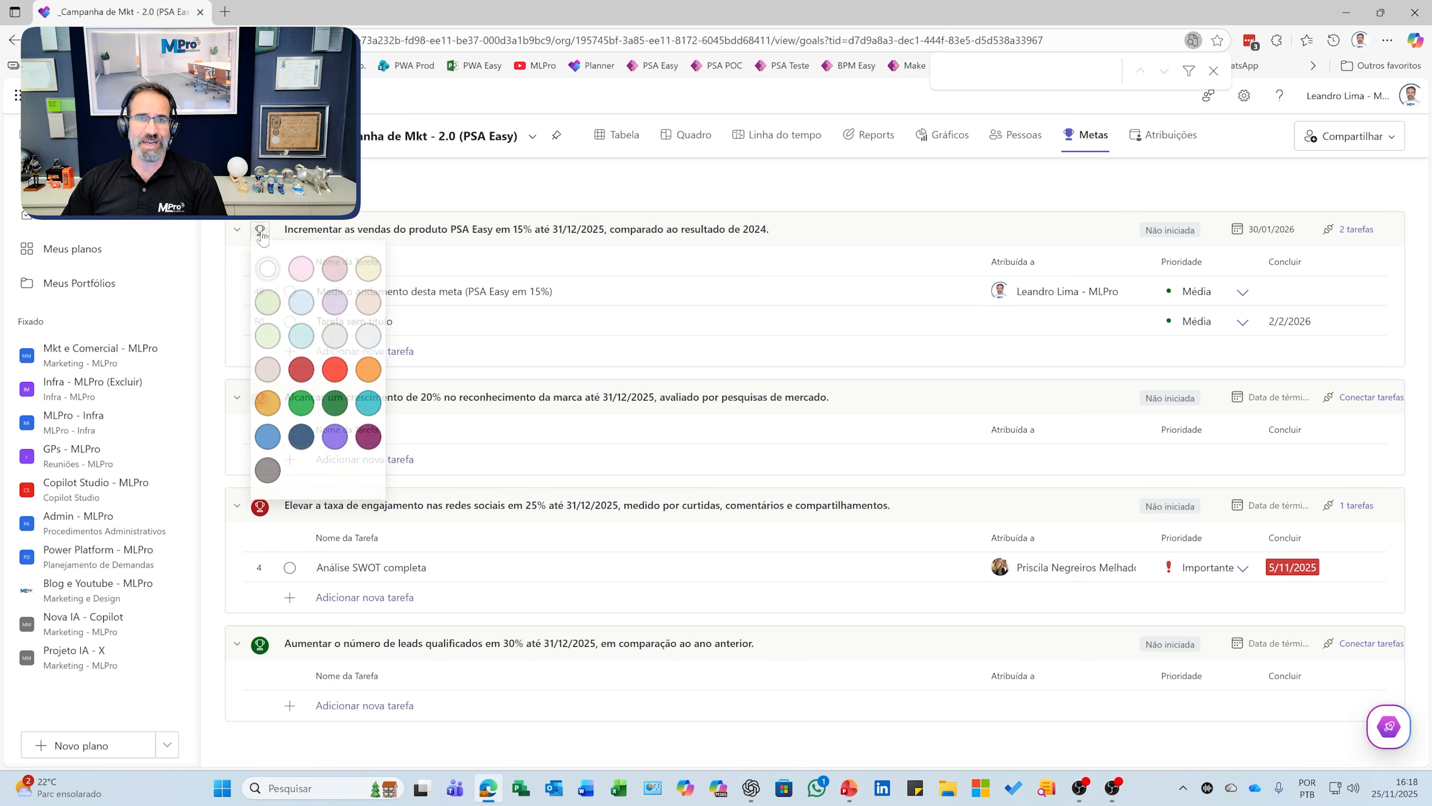
pyautogui.click(307, 312)
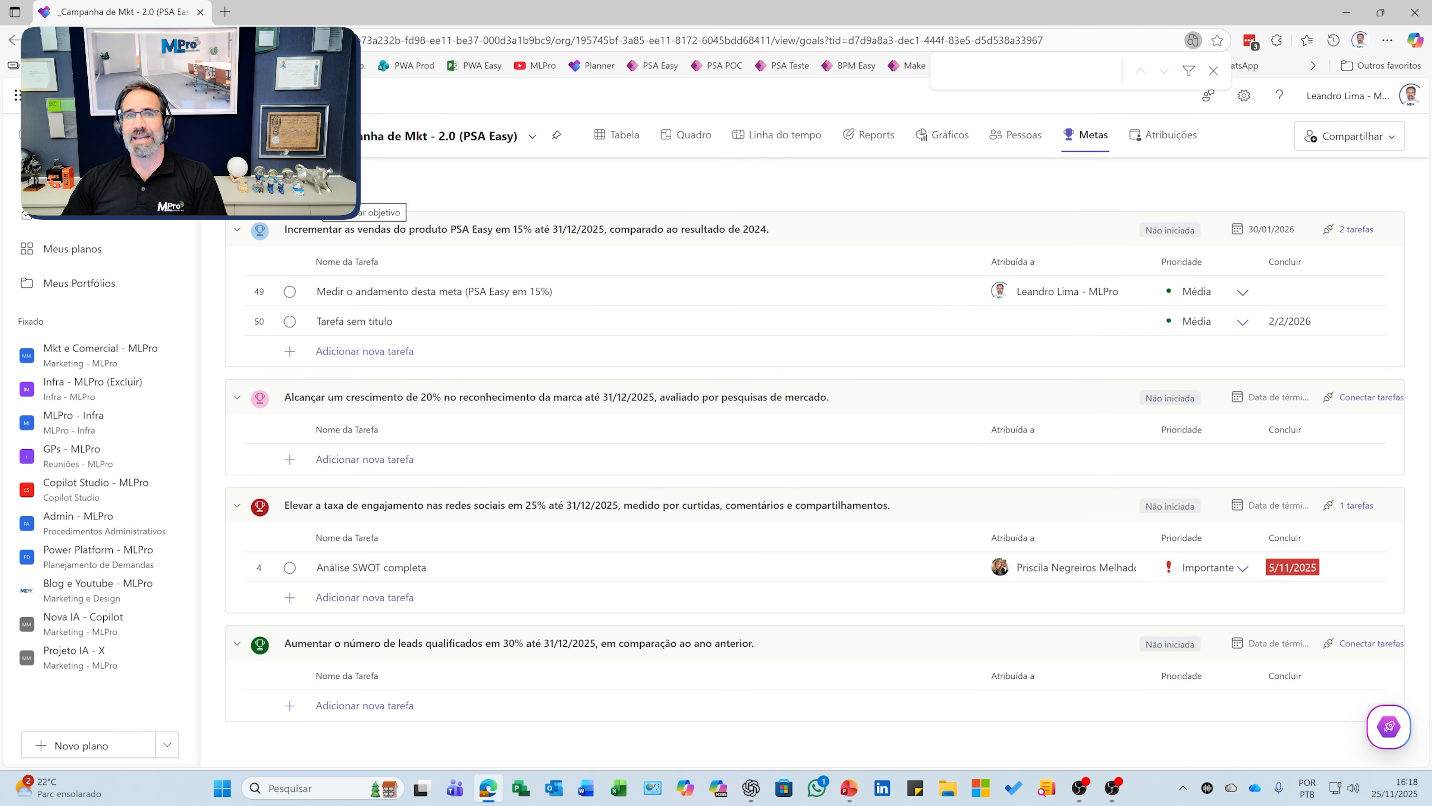
# Step: Add a goal named 'Projeto dentro do prazo' with its Data de término set to 29 January 2026
pyautogui.click(282, 185)
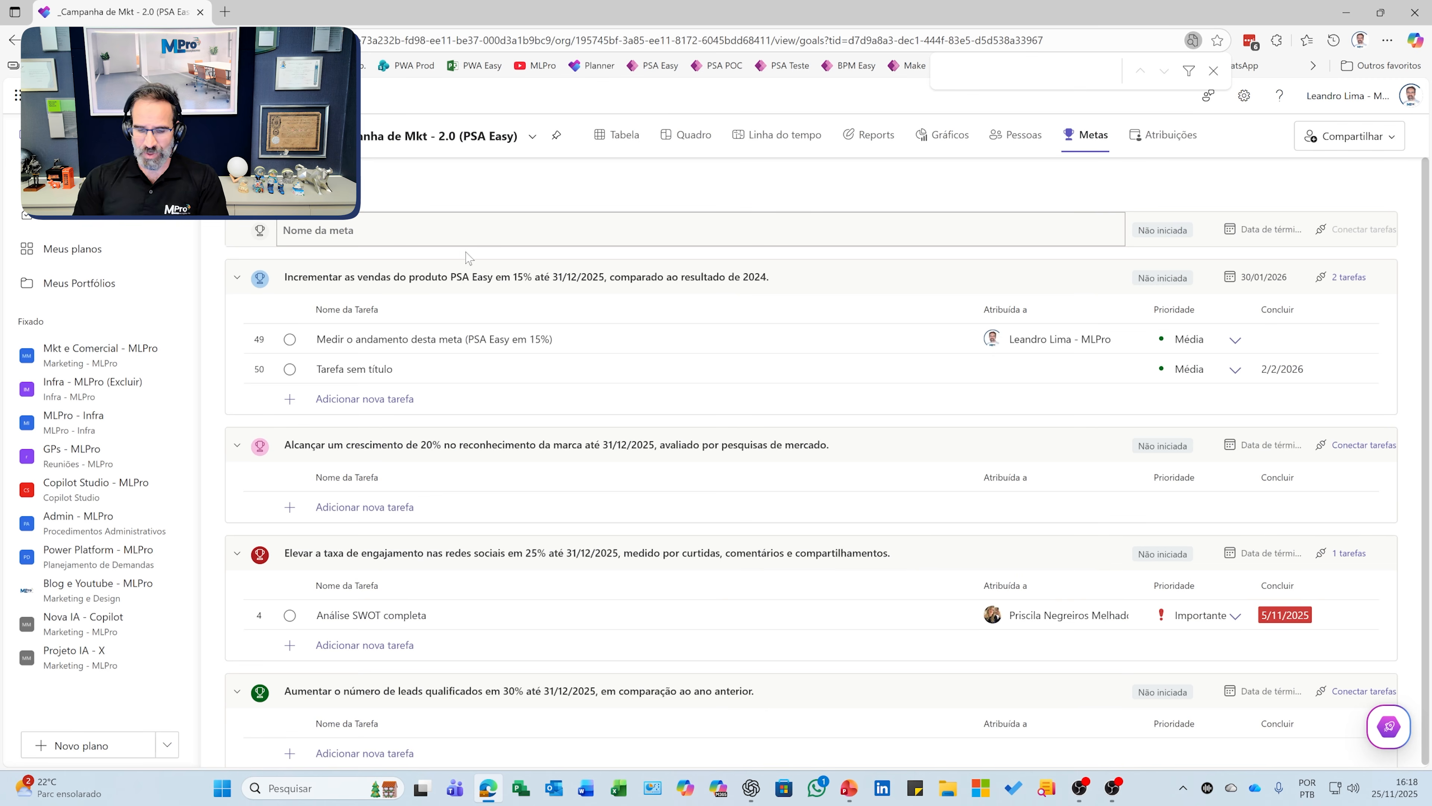
pyautogui.write('Pr')
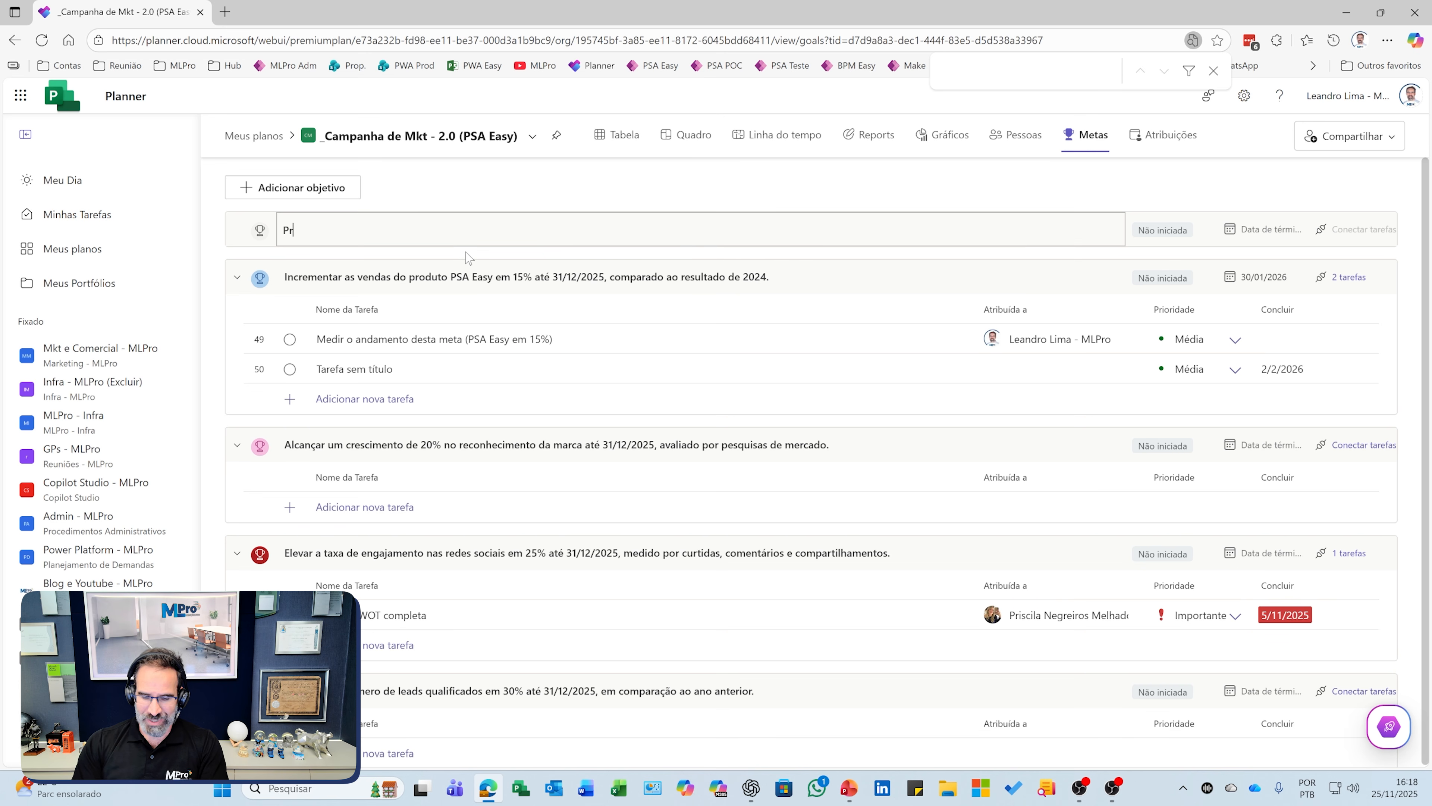
pyautogui.write('kjeto dentro do prazo')
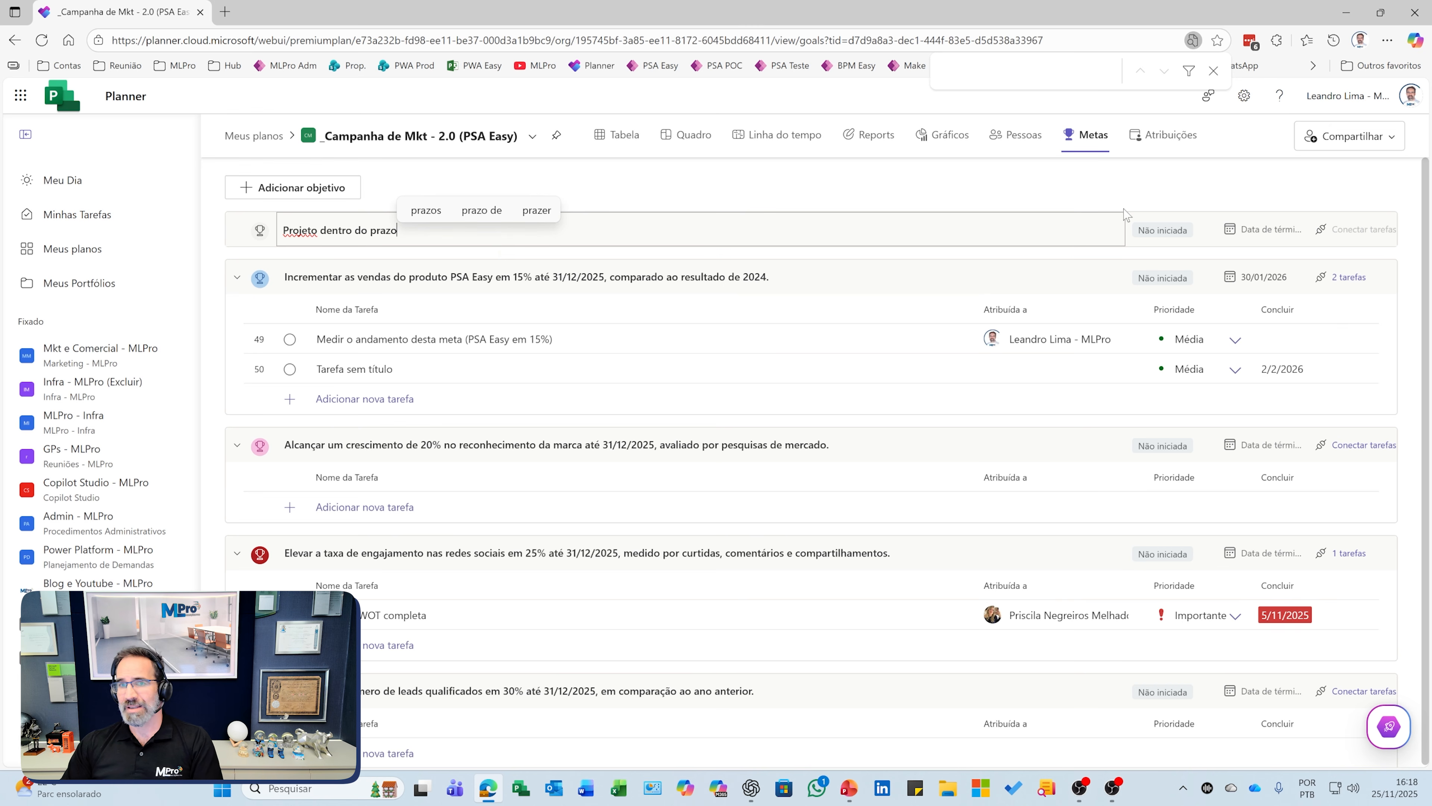
pyautogui.press('Return')
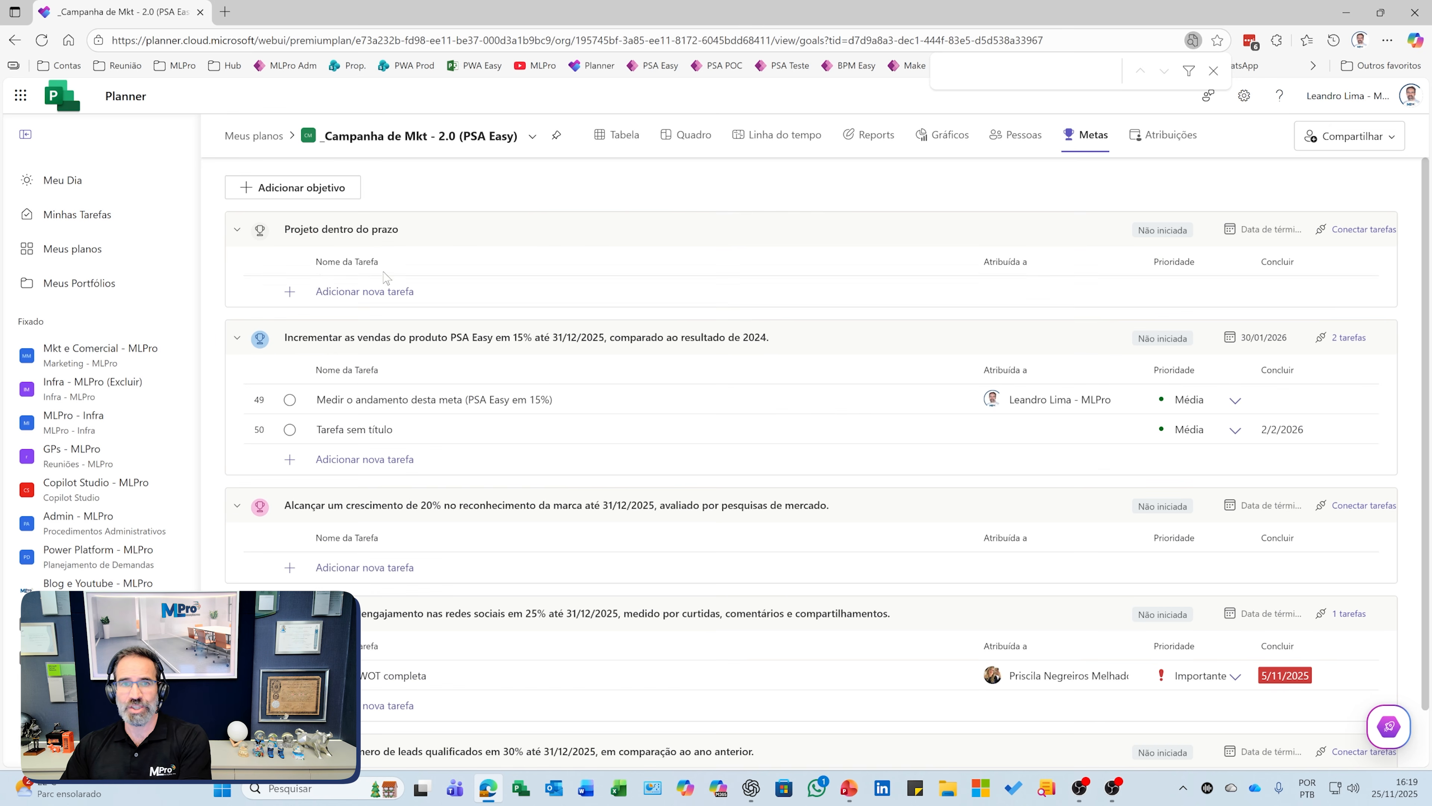
pyautogui.click(1260, 233)
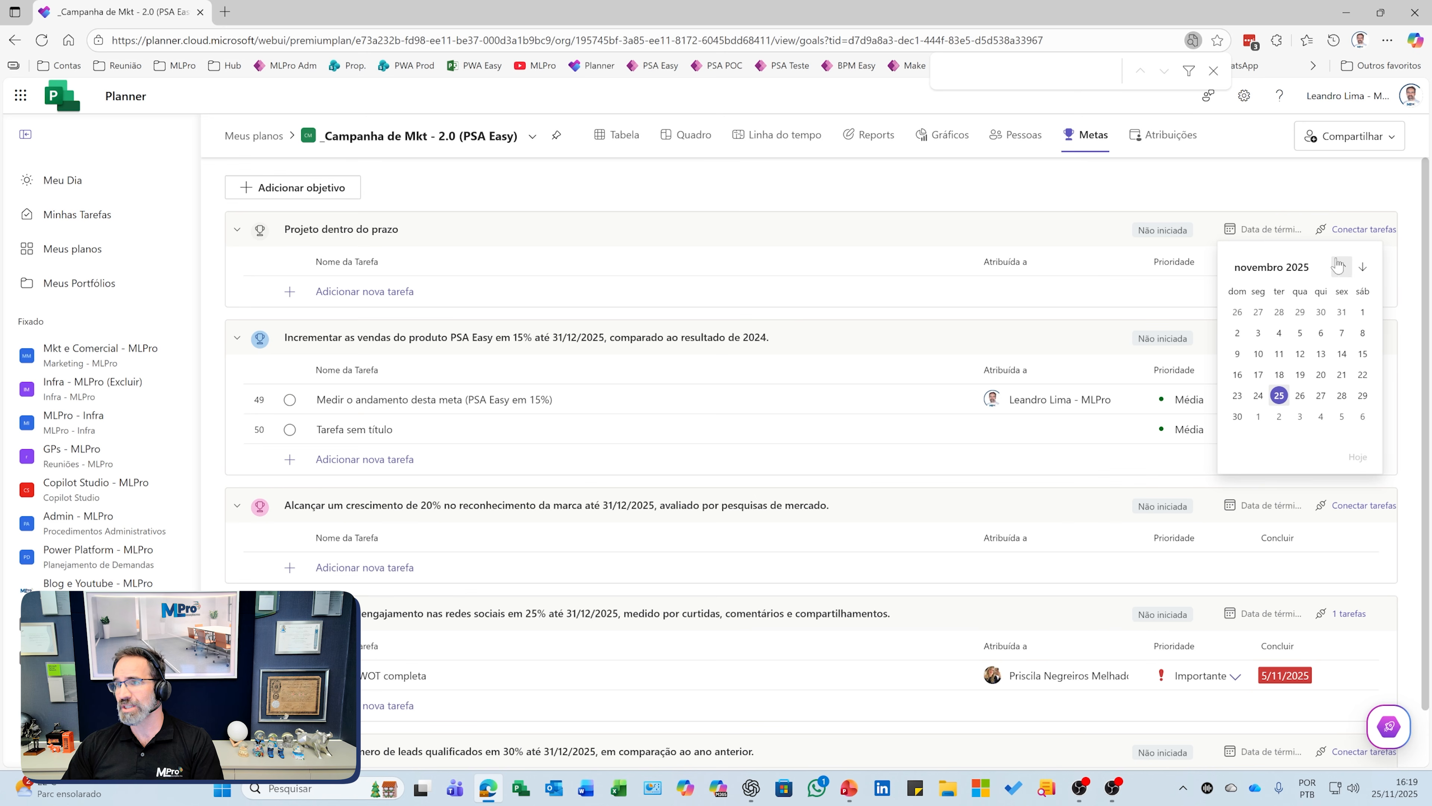
pyautogui.click(1362, 266)
pyautogui.click(1362, 266)
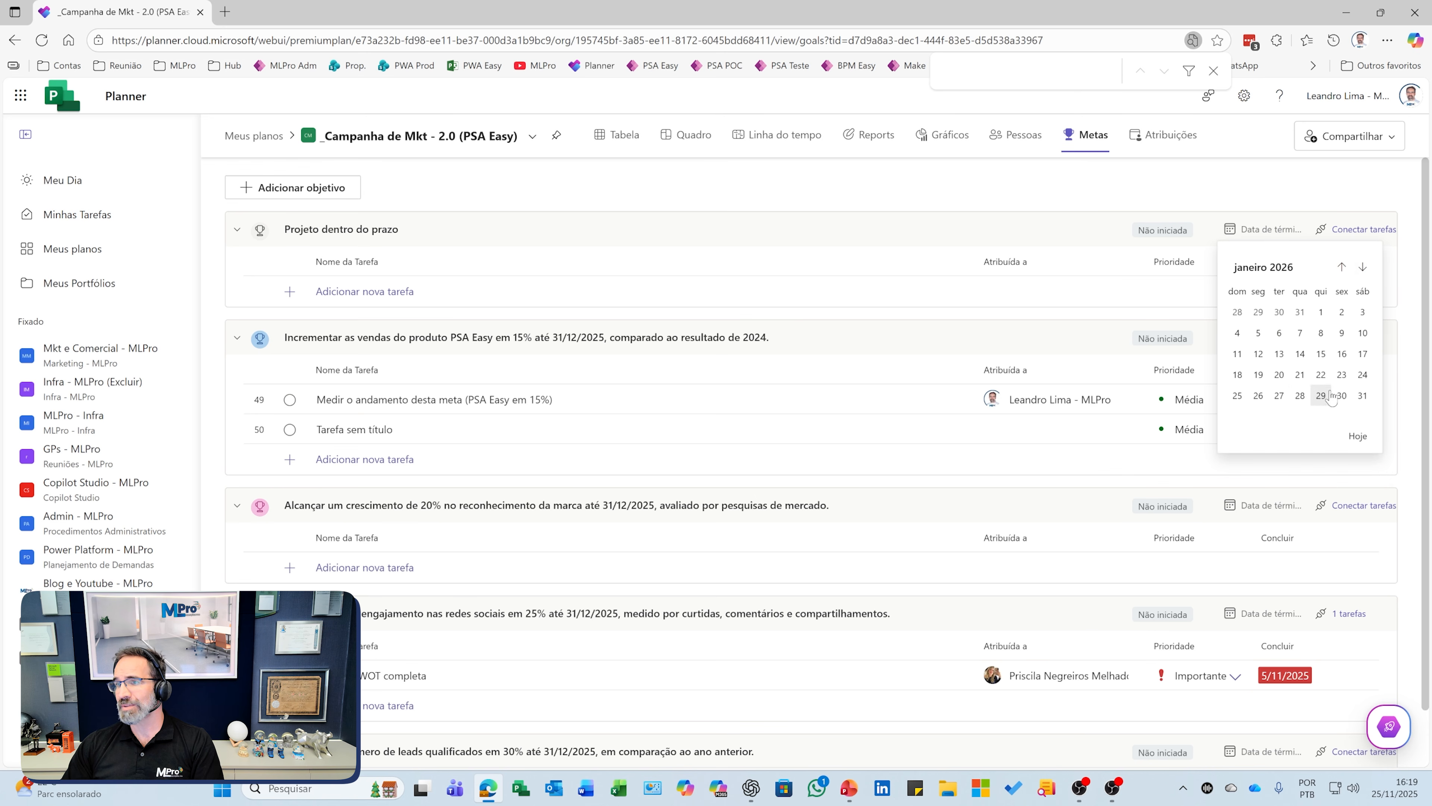
pyautogui.click(1320, 395)
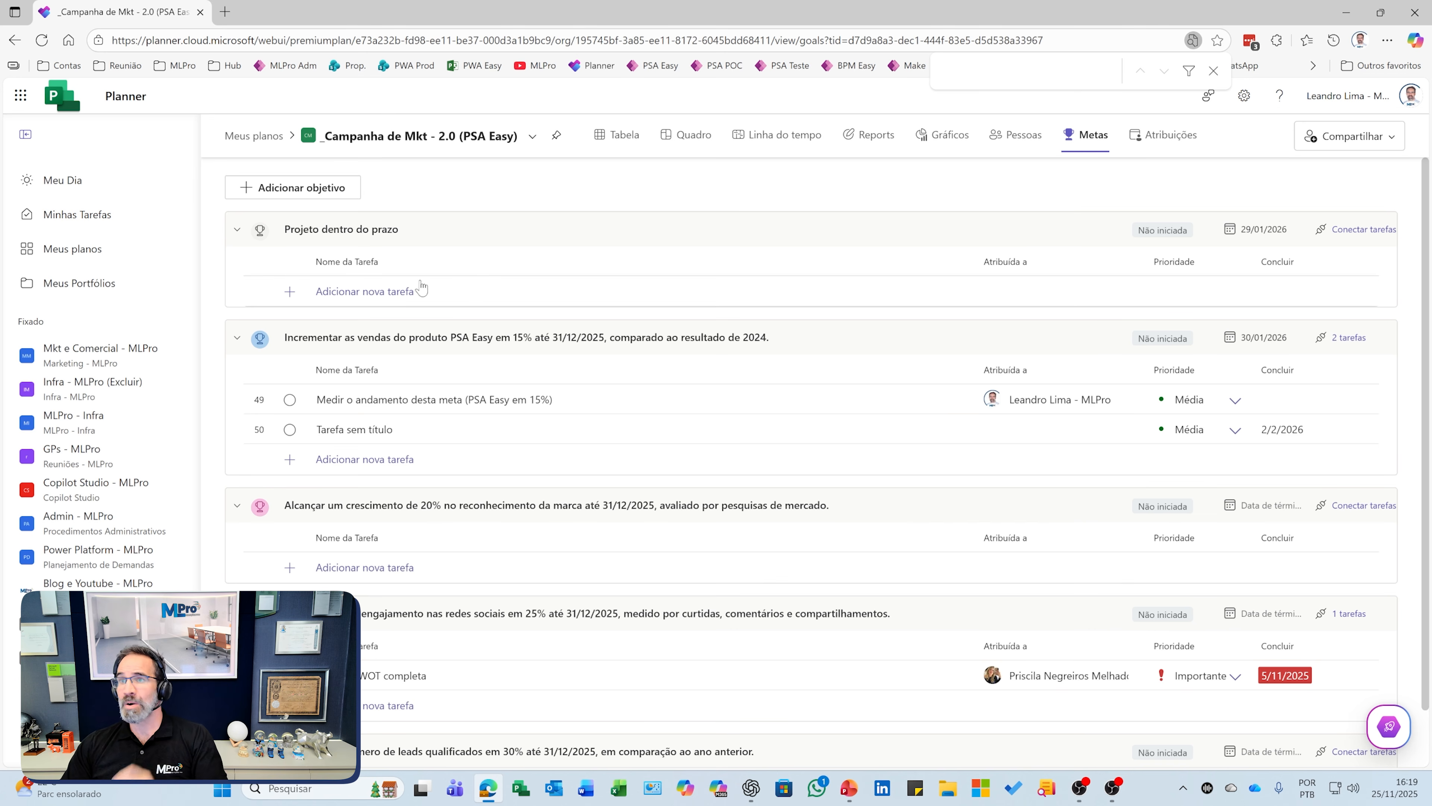
# Step: Retitle the goal 'Projeto dentro do prazo - 29/01/26' and change its icon to green
pyautogui.click(437, 231)
pyautogui.click(437, 232)
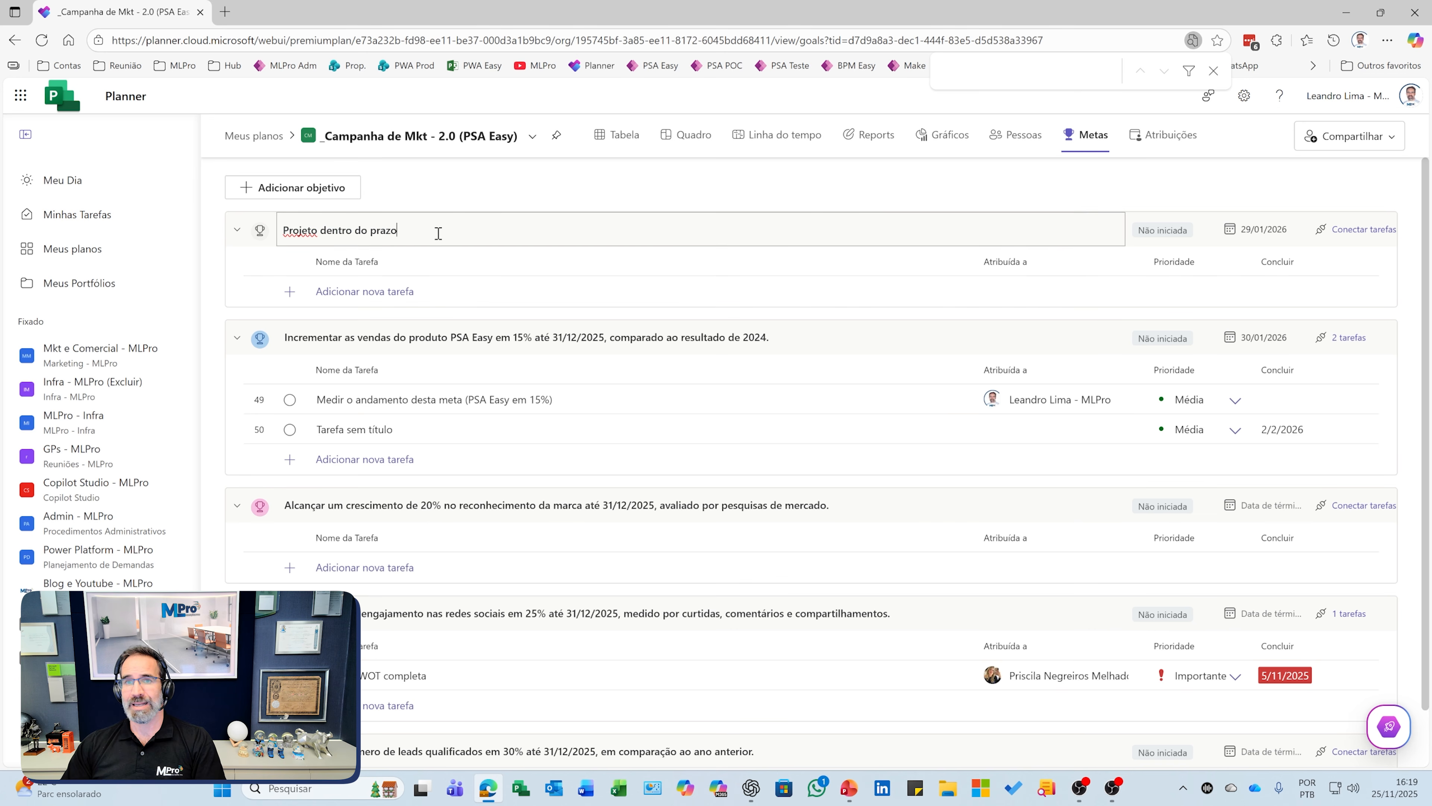
pyautogui.press('BackSpace')
pyautogui.write('29/01/2')
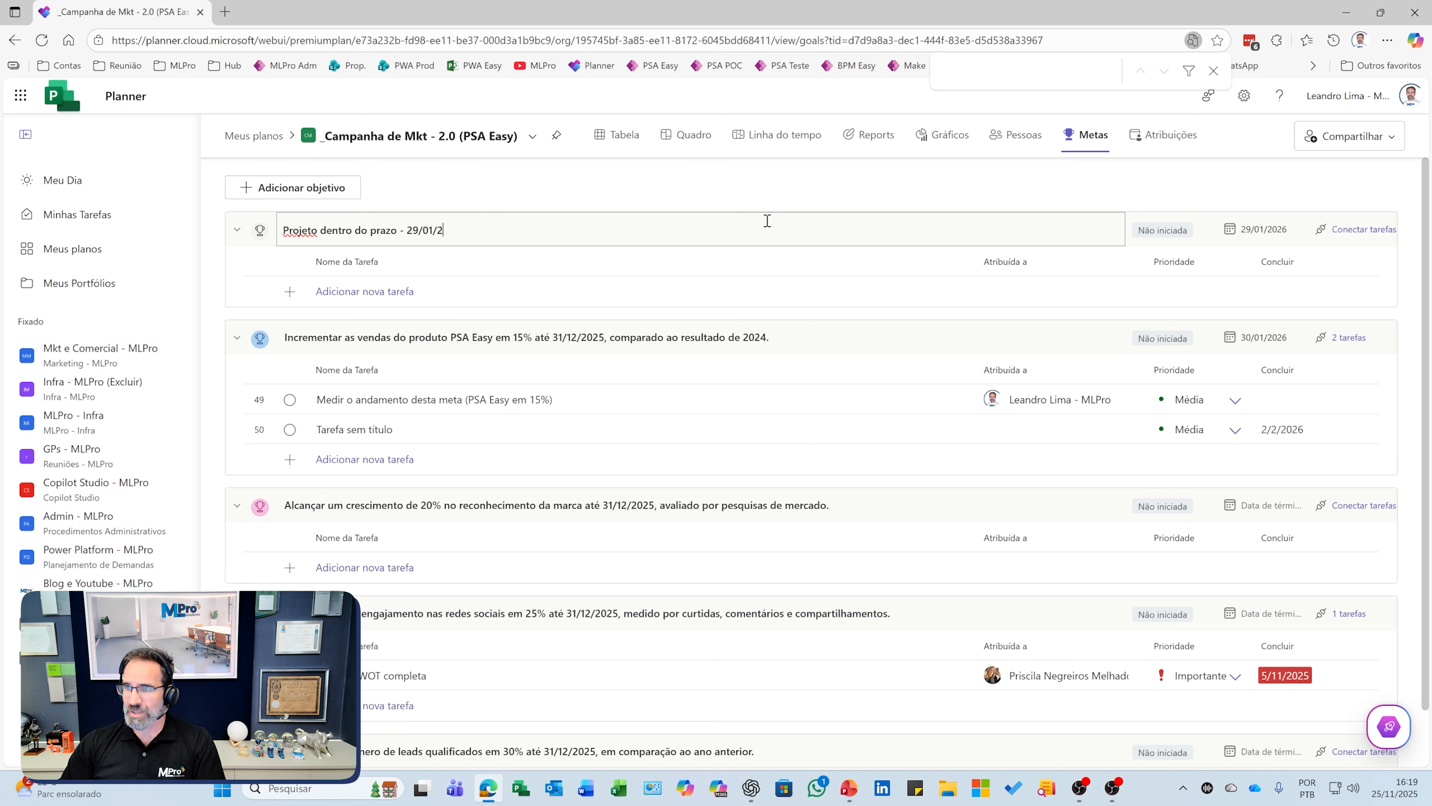
pyautogui.press('Return')
pyautogui.click(247, 257)
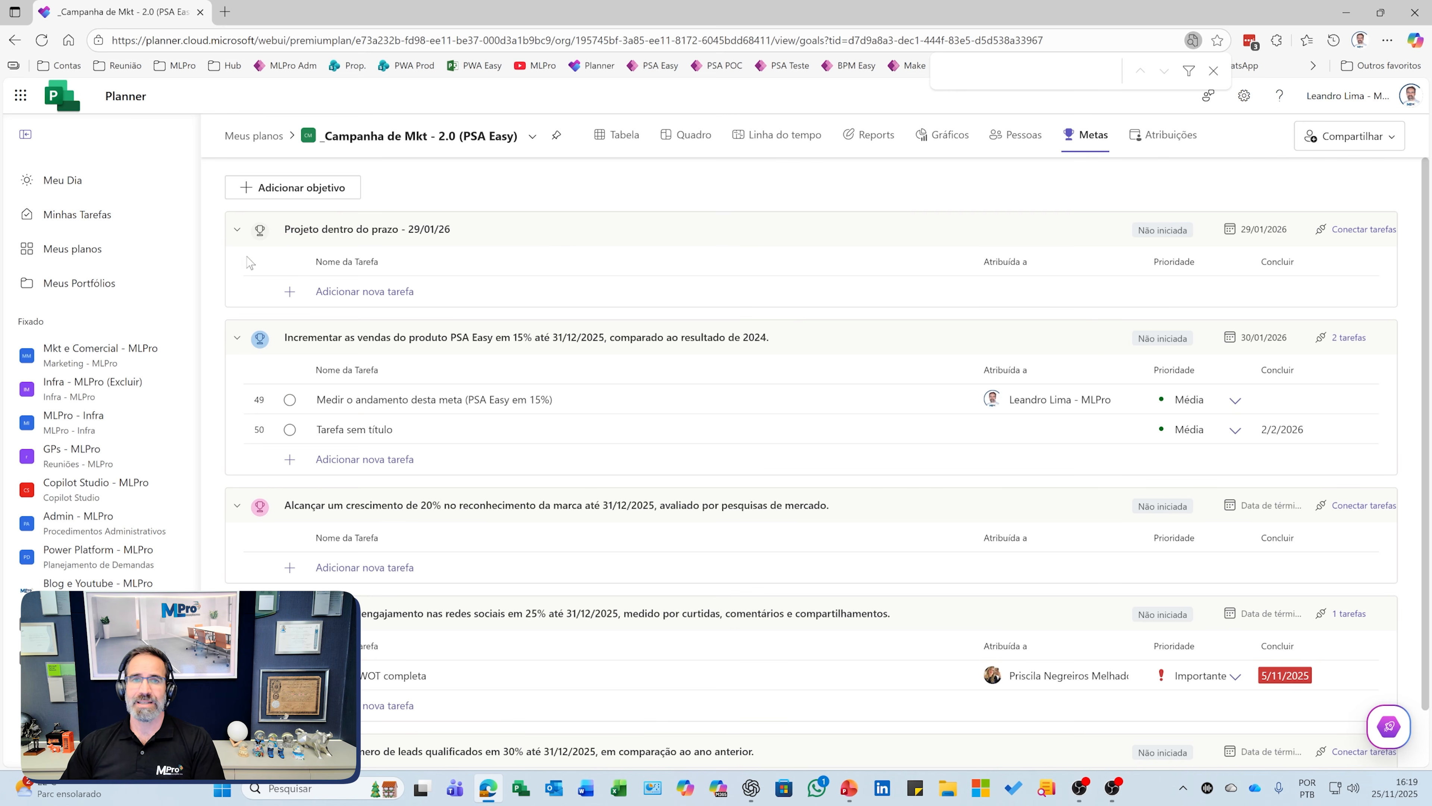
pyautogui.click(259, 230)
pyautogui.click(288, 320)
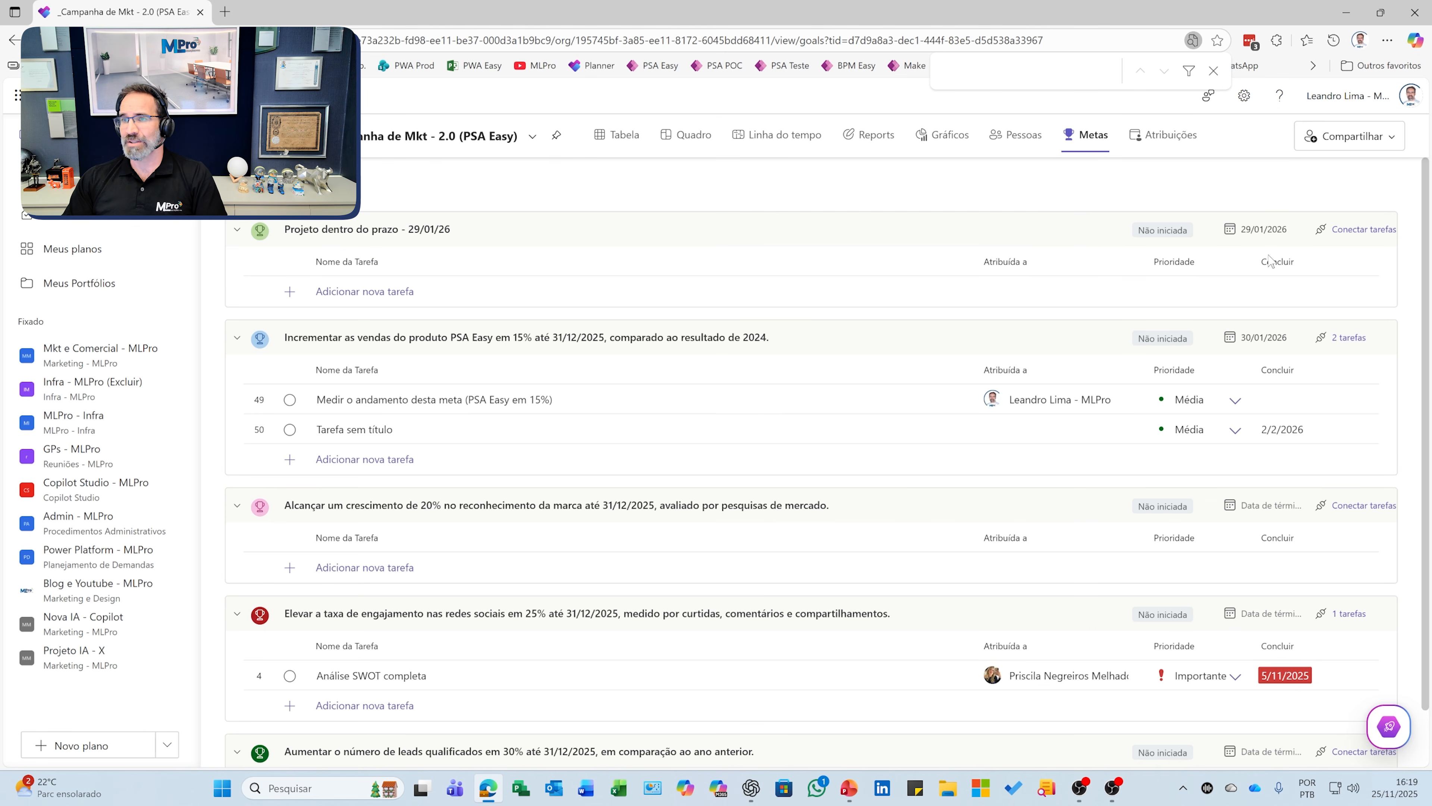
# Step: Change the 'Projeto dentro do prazo - 29/01/26' goal's status from Não iniciada to Fechado
pyautogui.click(1169, 240)
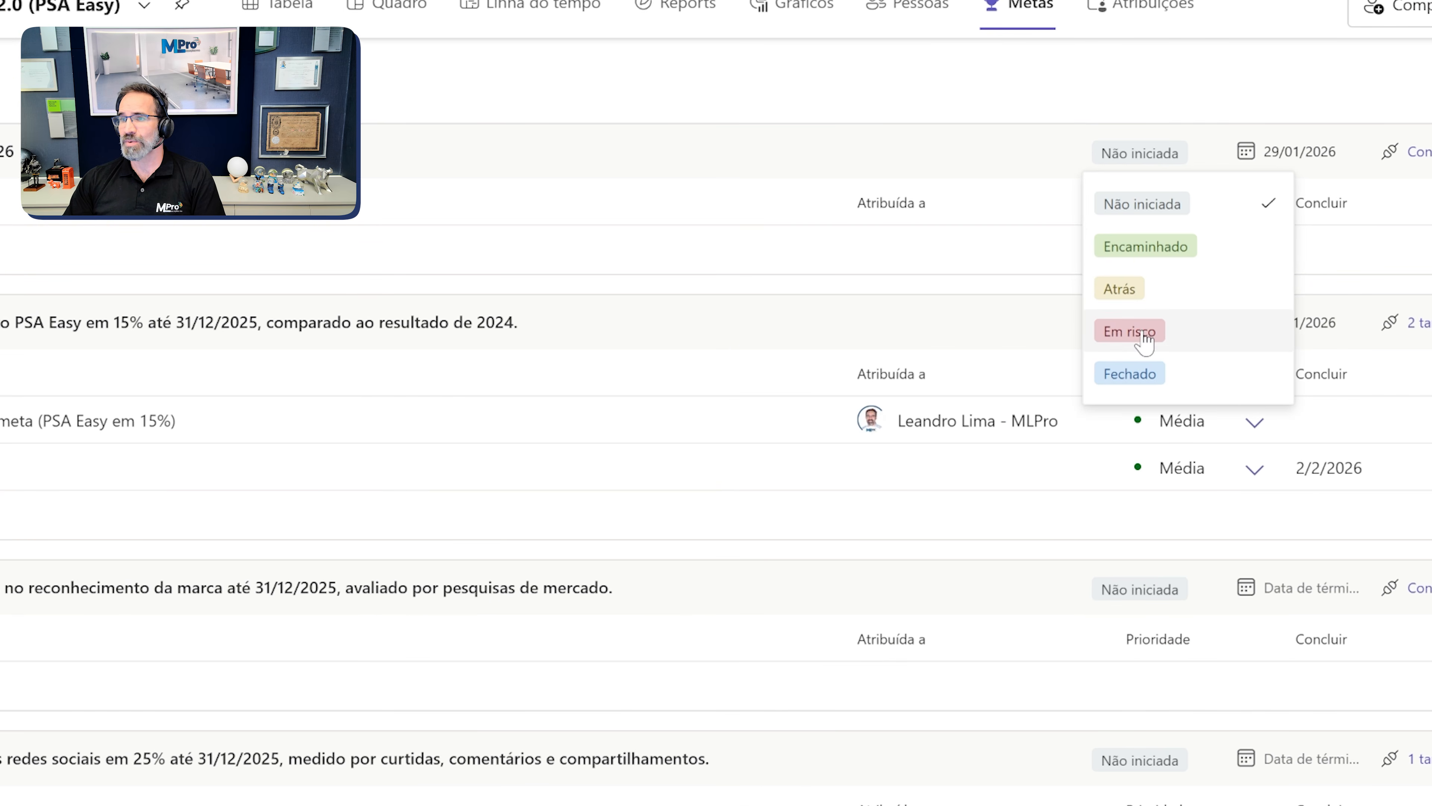
pyautogui.click(1136, 374)
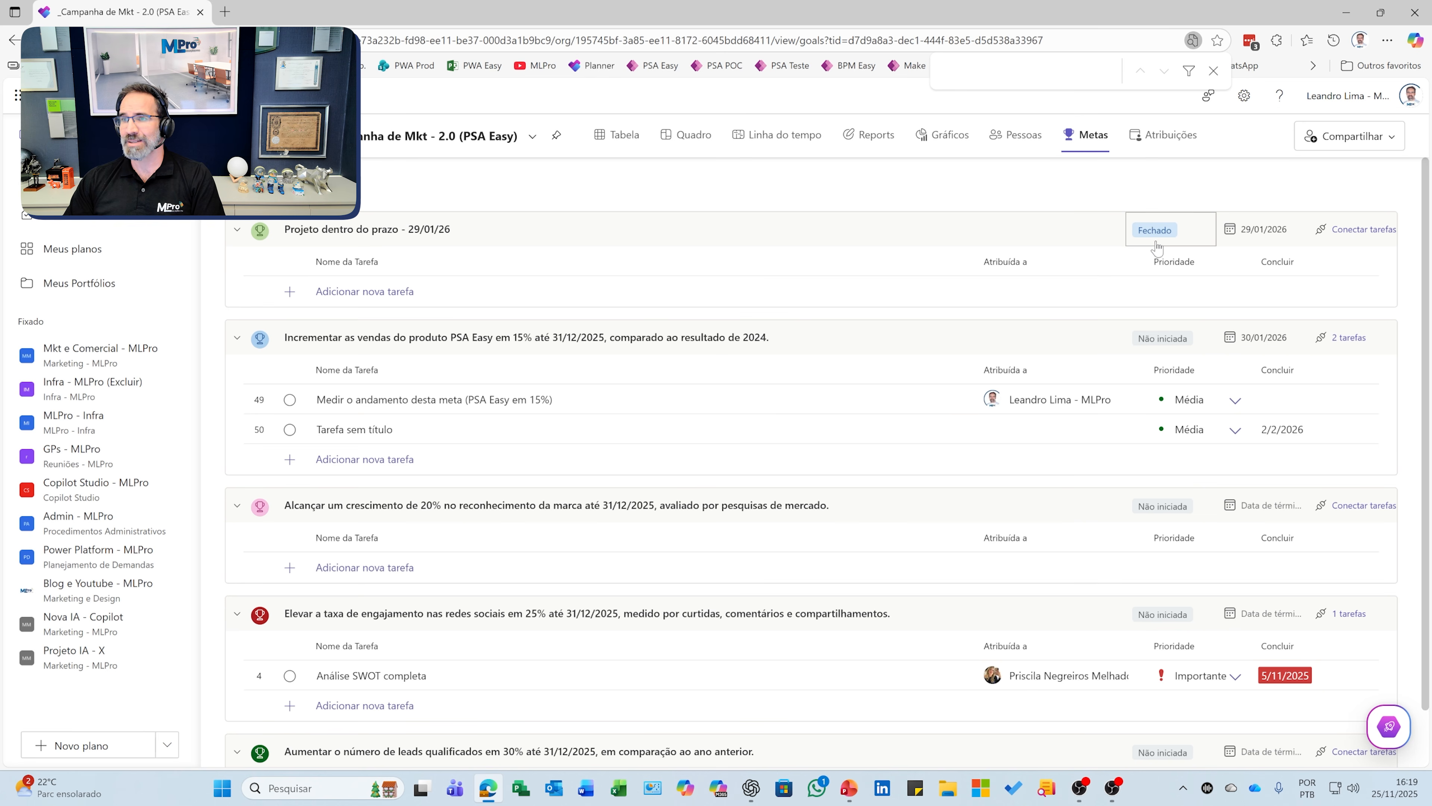
pyautogui.click(1156, 240)
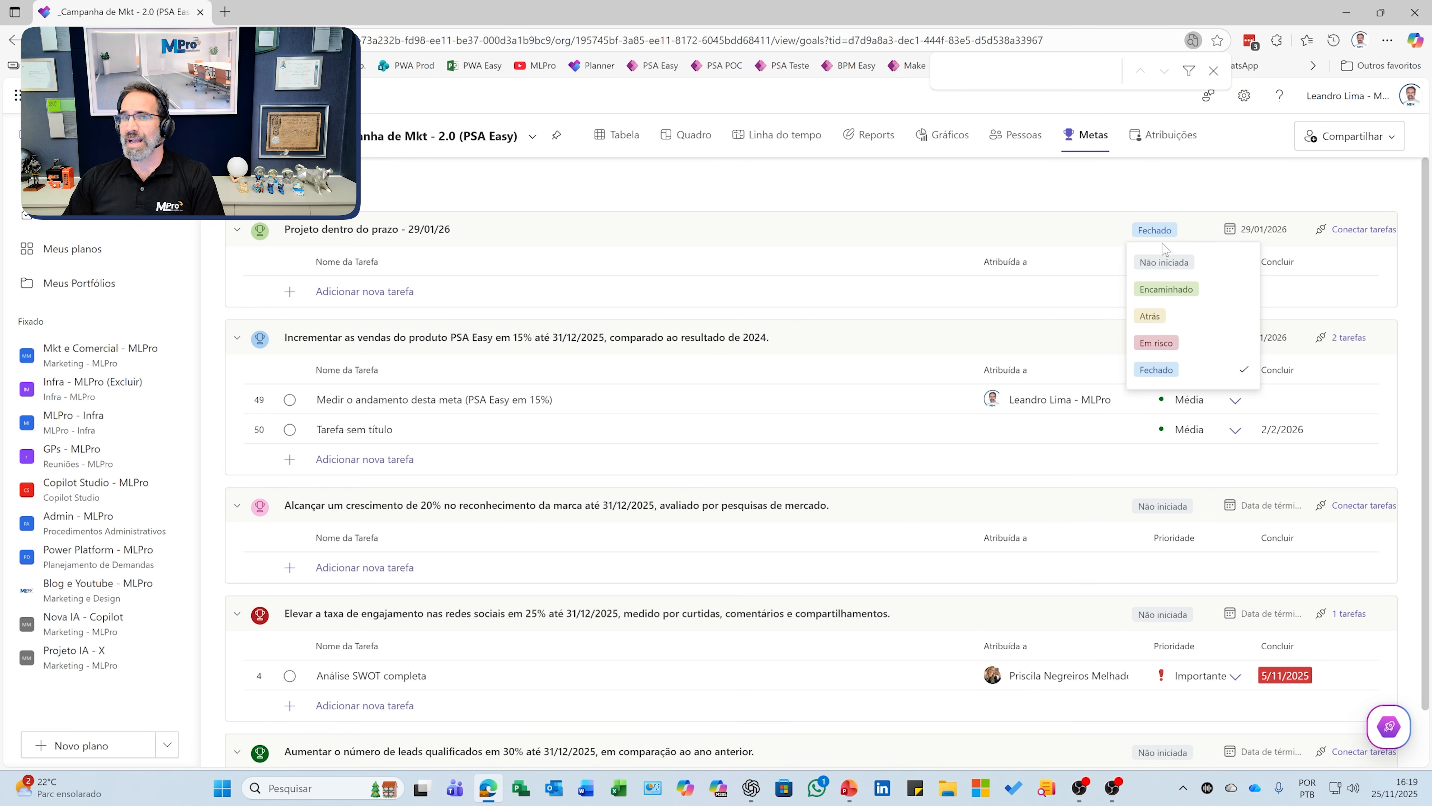